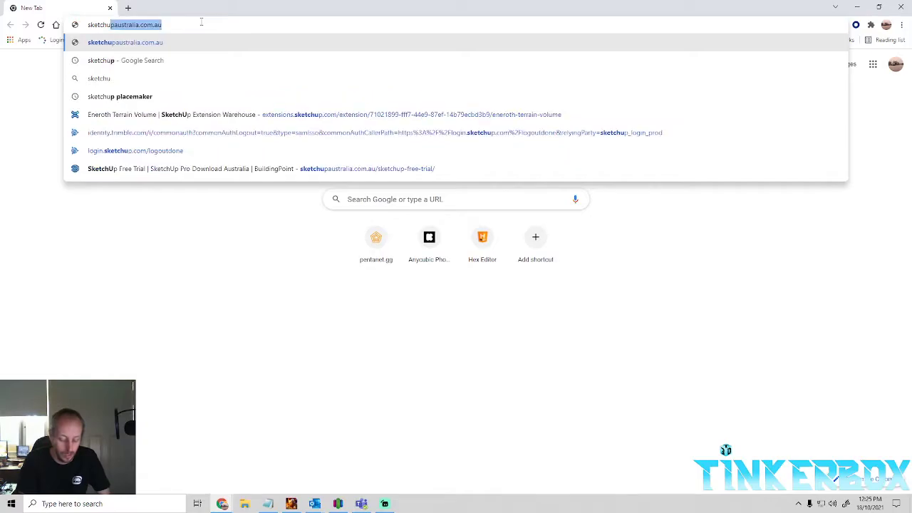
Go to sketchupaustralia.com.au and open the SketchUp free trial download page.
key(Return)
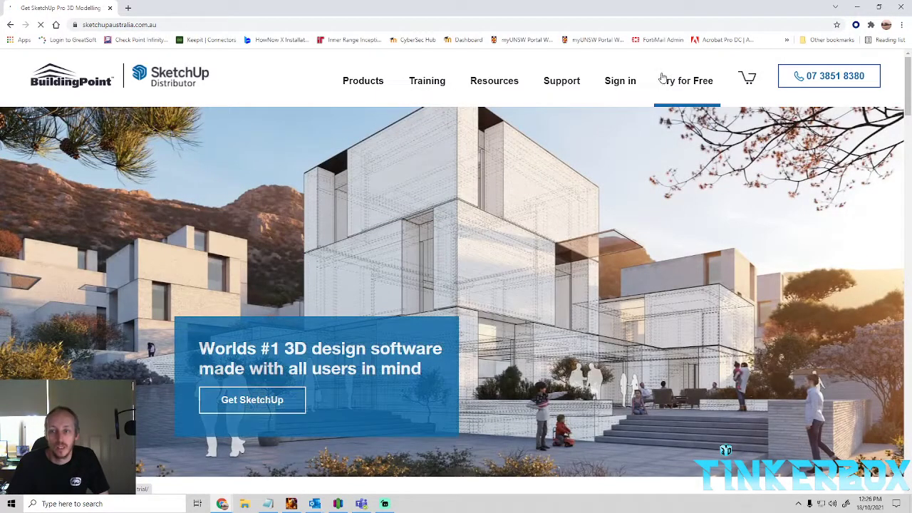
click(688, 81)
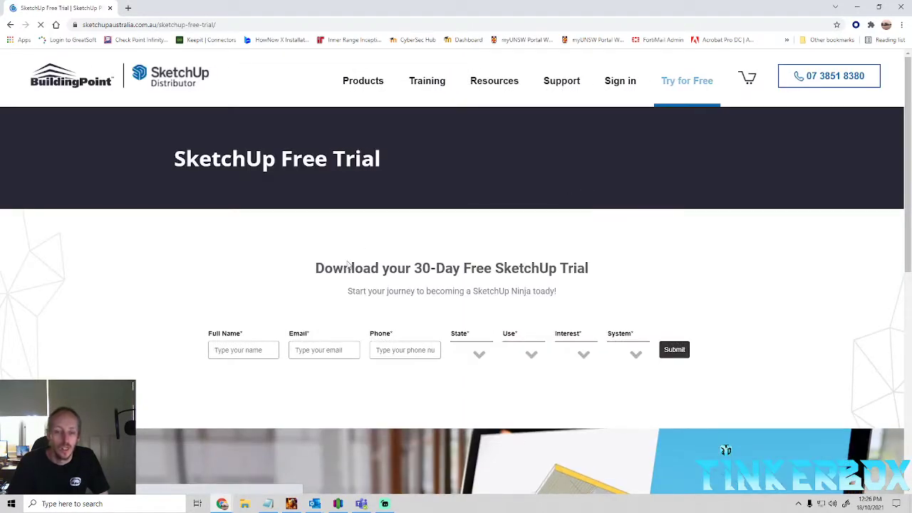
scroll(407, 306, down, 3)
scroll(407, 306, up, 3)
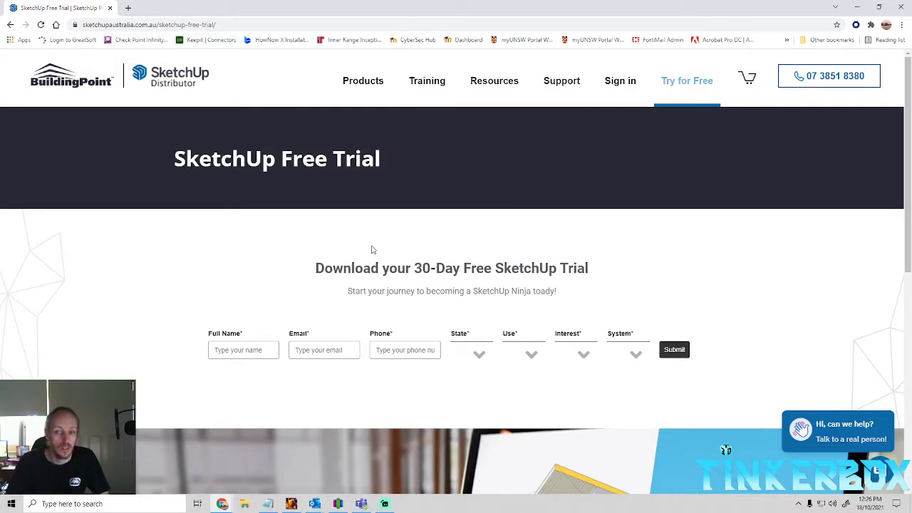
Open the cadmapper.com home page in a new browser tab.
click(129, 7)
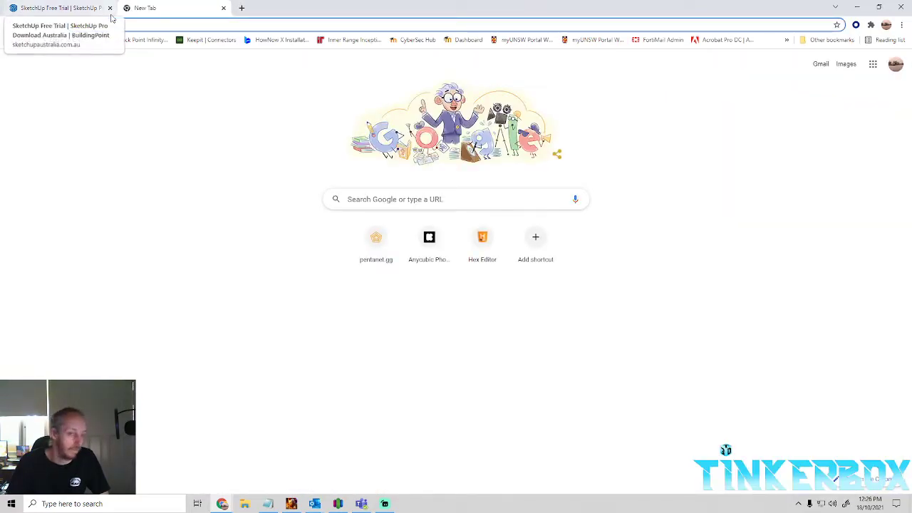
click(147, 24)
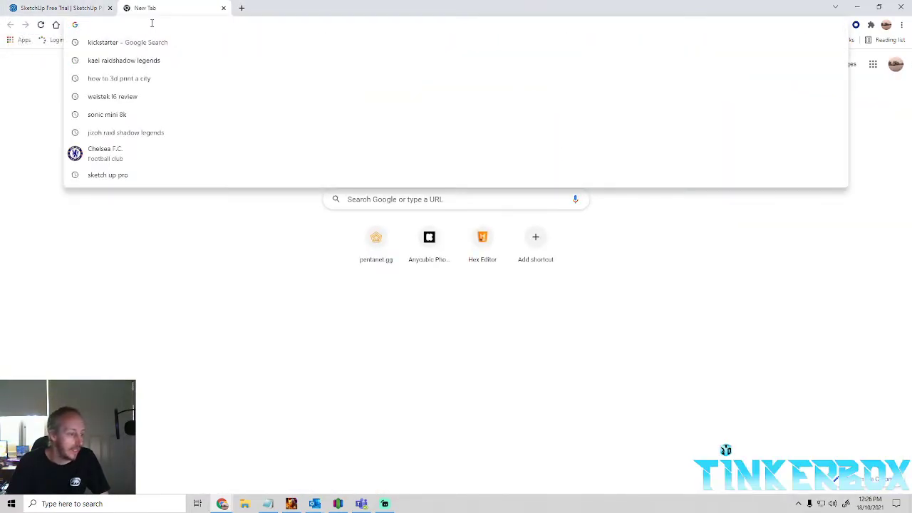
text(cadmapper.com/pro/login/)
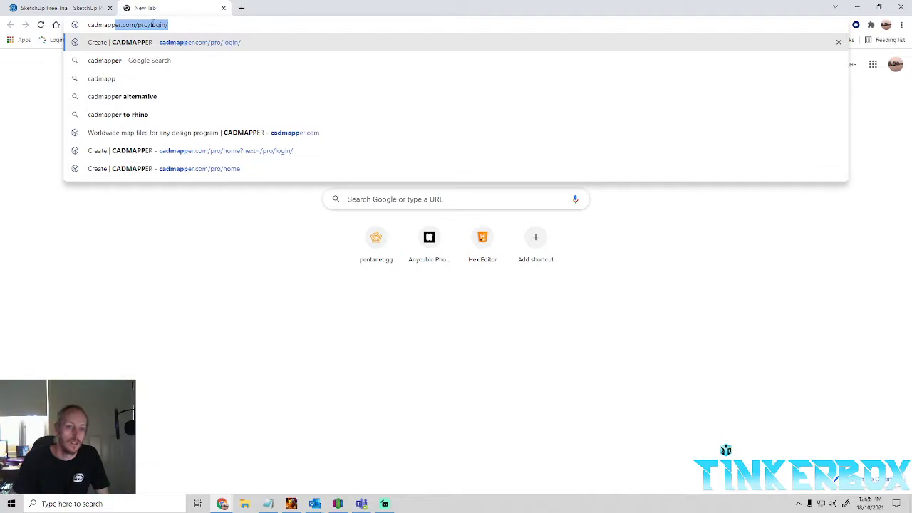
key(Right)
key(BackSpace)
key(BackSpace)
key(BackSpace)
key(BackSpace)
key(BackSpace)
key(BackSpace)
key(BackSpace)
key(BackSpace)
key(BackSpace)
key(BackSpace)
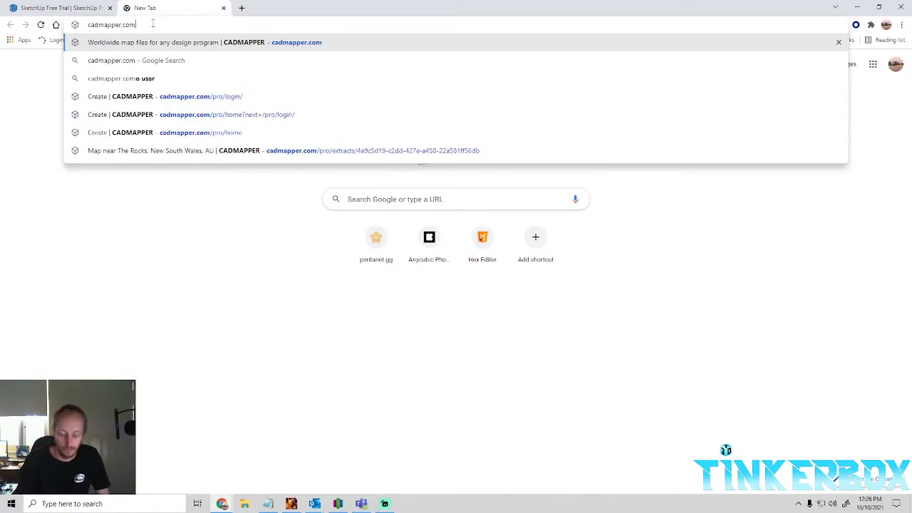
key(Return)
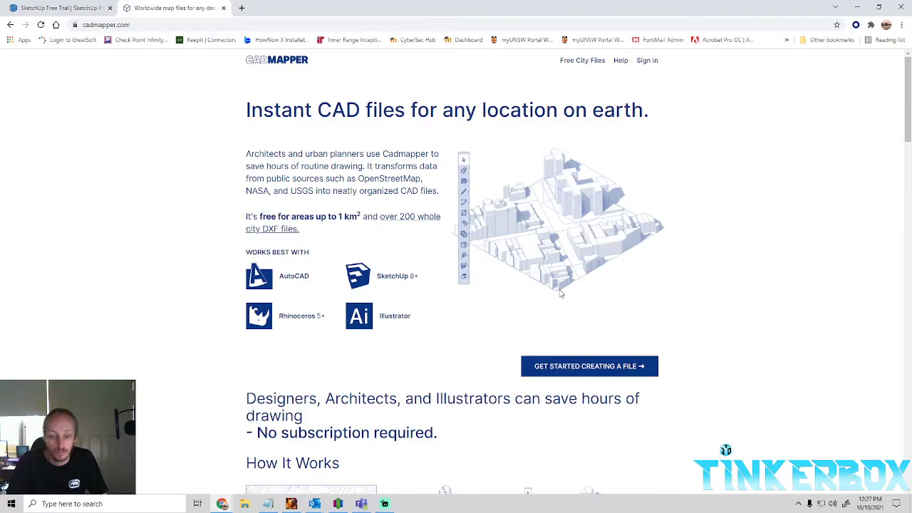
Start creating a new map file from the Cadmapper home page.
scroll(563, 299, down, 2)
scroll(584, 332, up, 1)
click(614, 326)
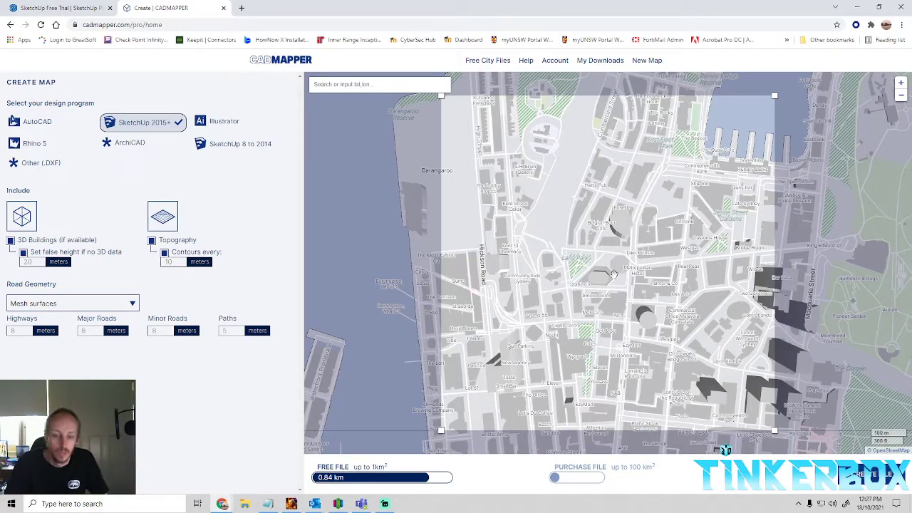
Frame Barangaroo, The Rocks and the northern Sydney city blocks with a 1.00 km² selection area.
scroll(563, 335, down, 2)
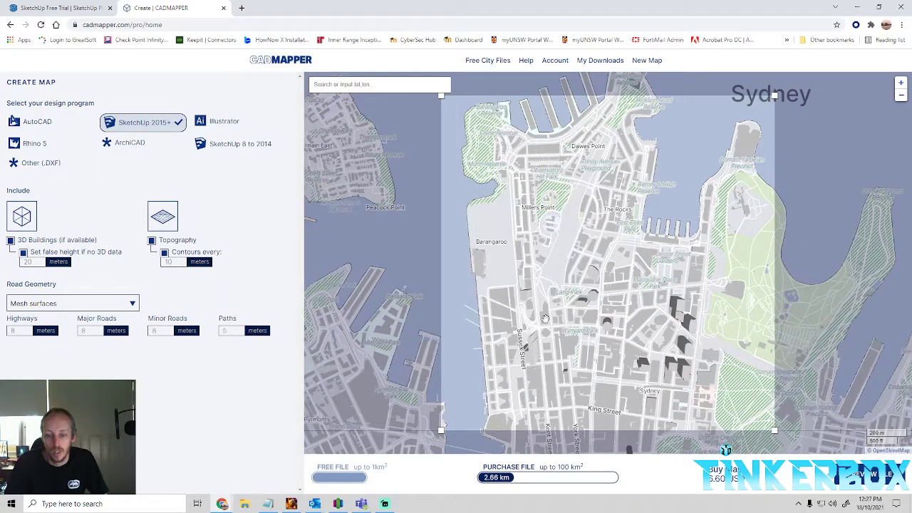
scroll(545, 319, down, 1)
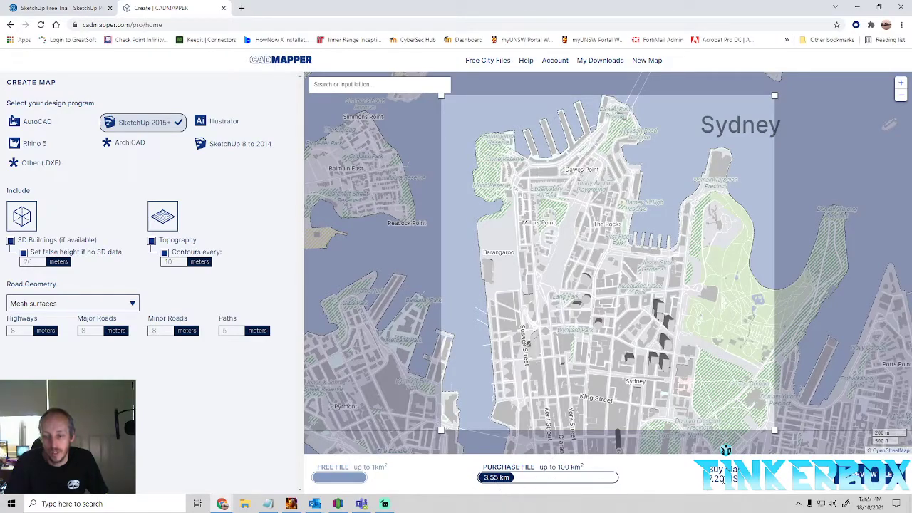
scroll(656, 402, up, 1)
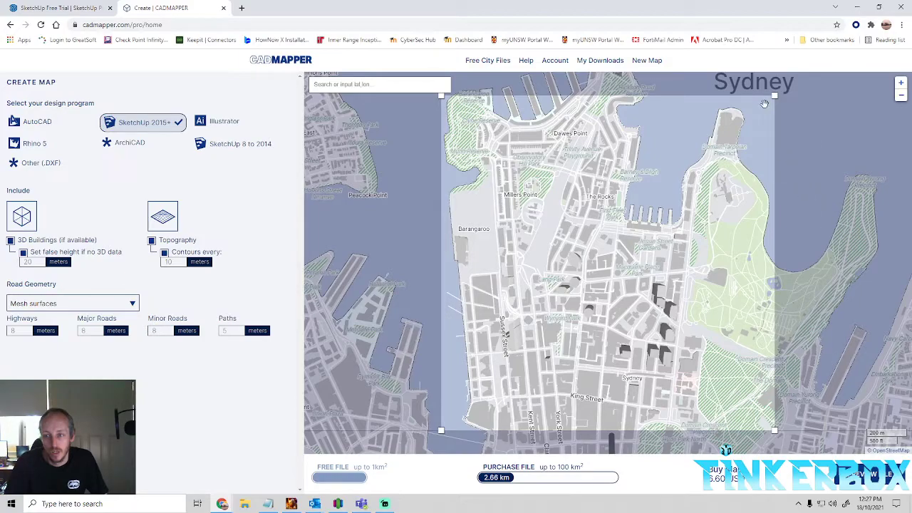
drag(776, 97, 708, 172)
drag(638, 271, 697, 266)
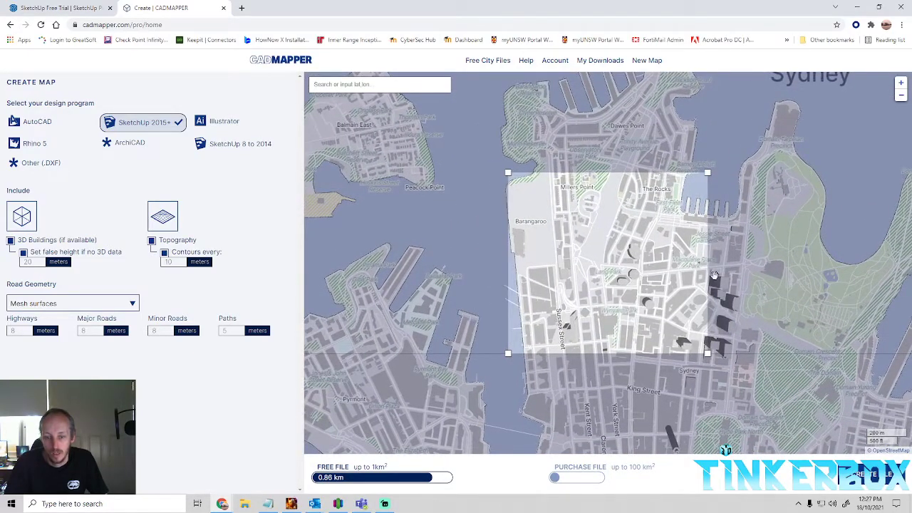
drag(713, 353, 730, 349)
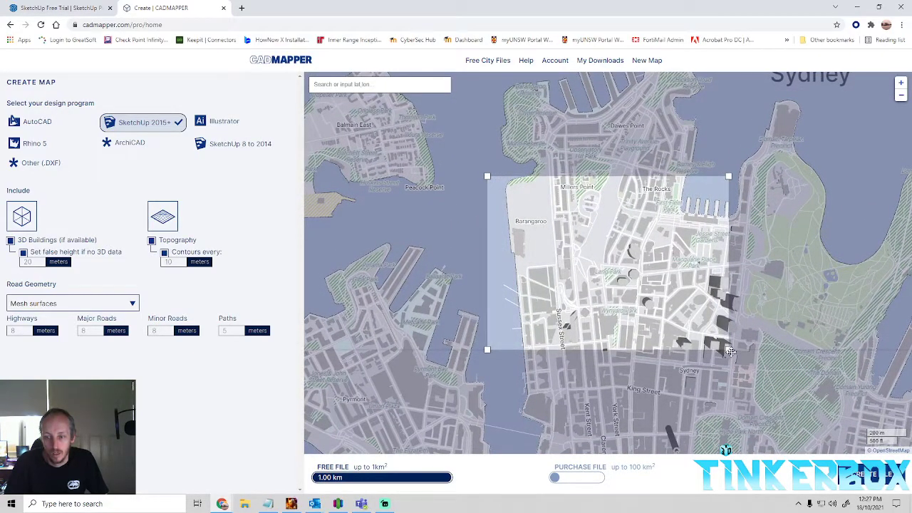
drag(645, 320, 621, 321)
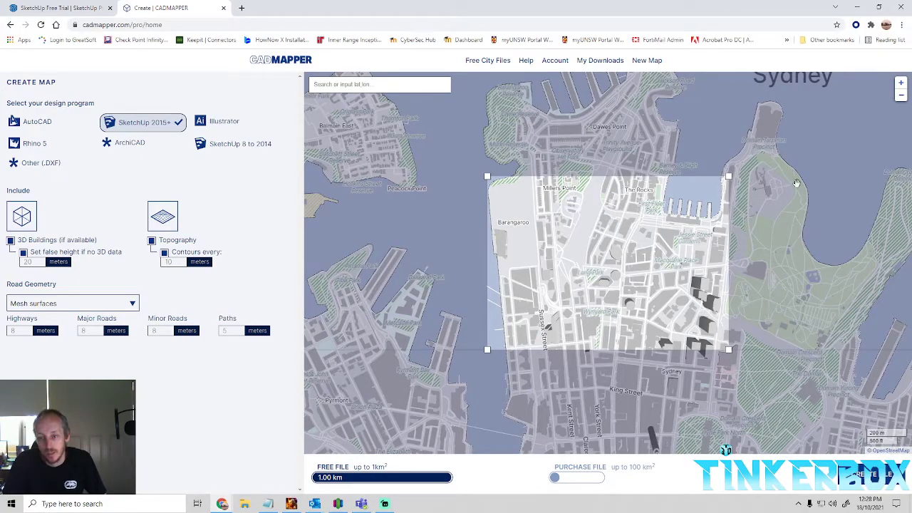
Reframe the selection over Dawes Point, Millers Point and The Rocks and size it to 1.00 km².
drag(762, 163, 787, 304)
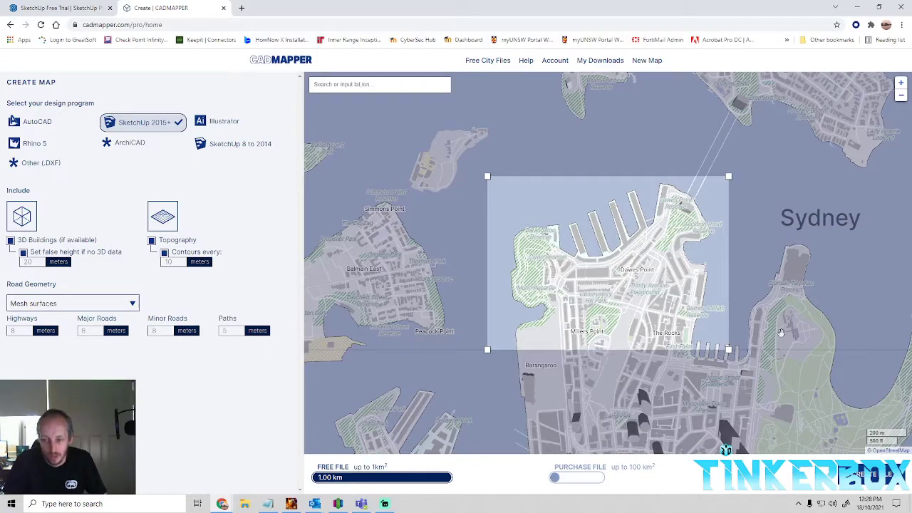
right_click(800, 313)
click(485, 379)
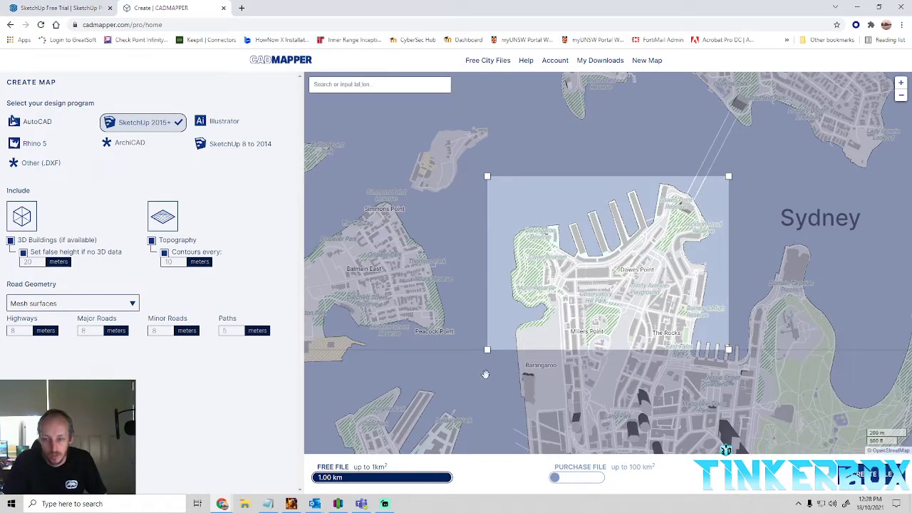
drag(487, 350, 509, 353)
mouse_move(706, 354)
mouse_down()
mouse_move(692, 357)
mouse_move(716, 356)
mouse_up()
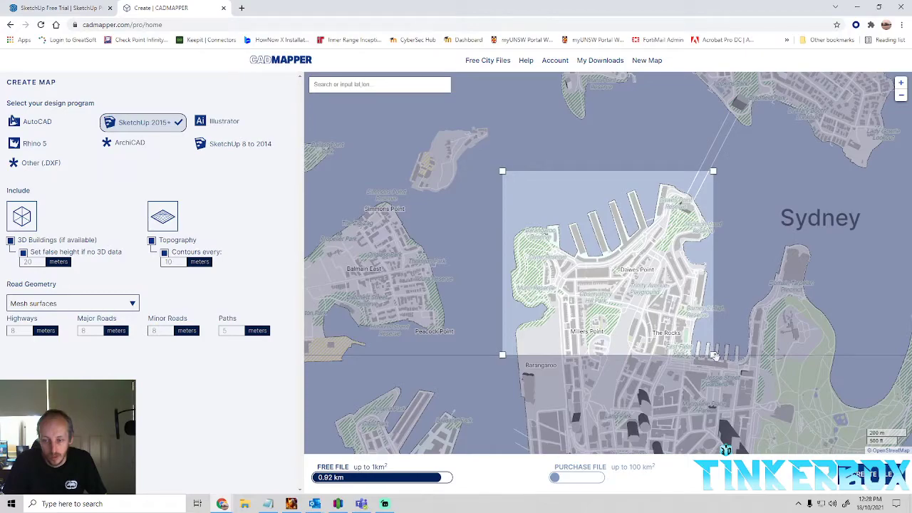
drag(501, 359, 500, 356)
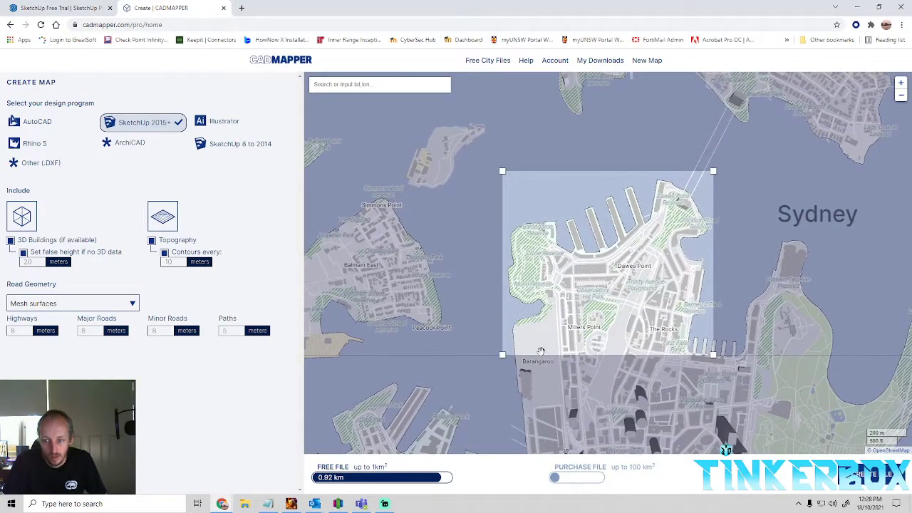
scroll(541, 351, up, 1)
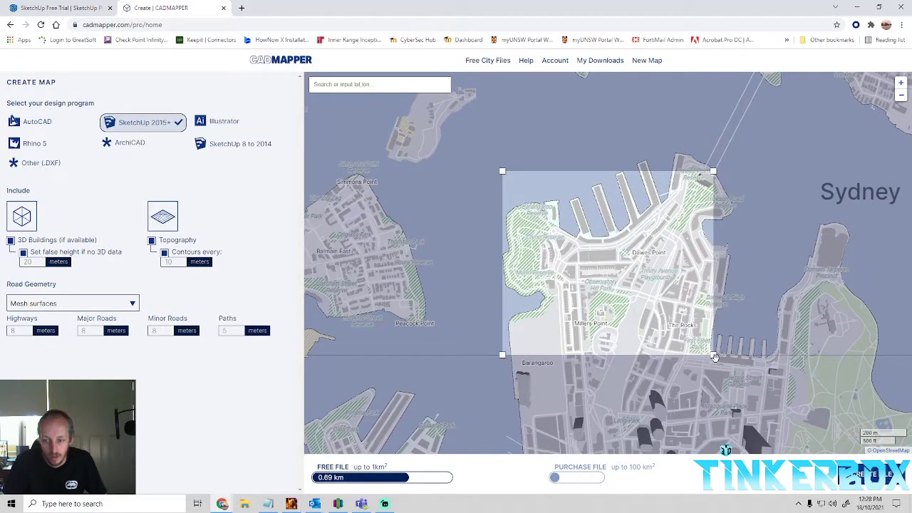
drag(714, 357, 694, 382)
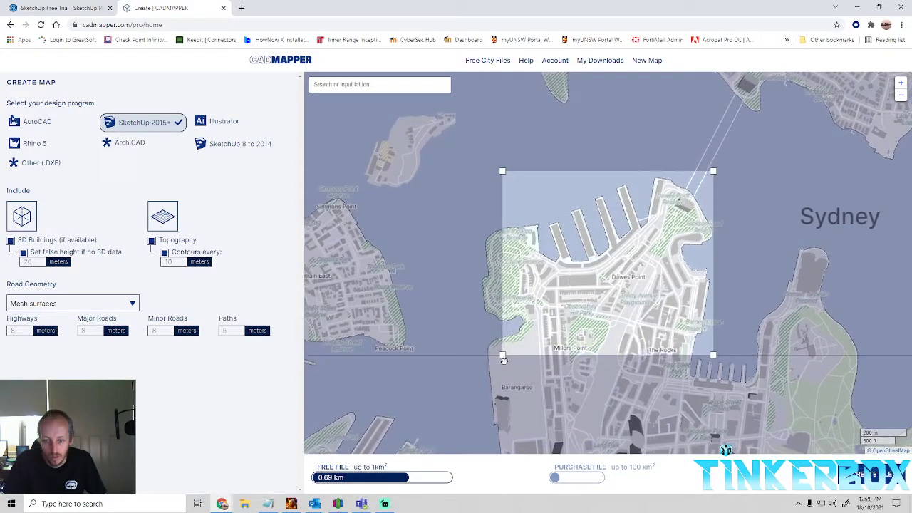
drag(502, 356, 478, 372)
drag(563, 344, 551, 330)
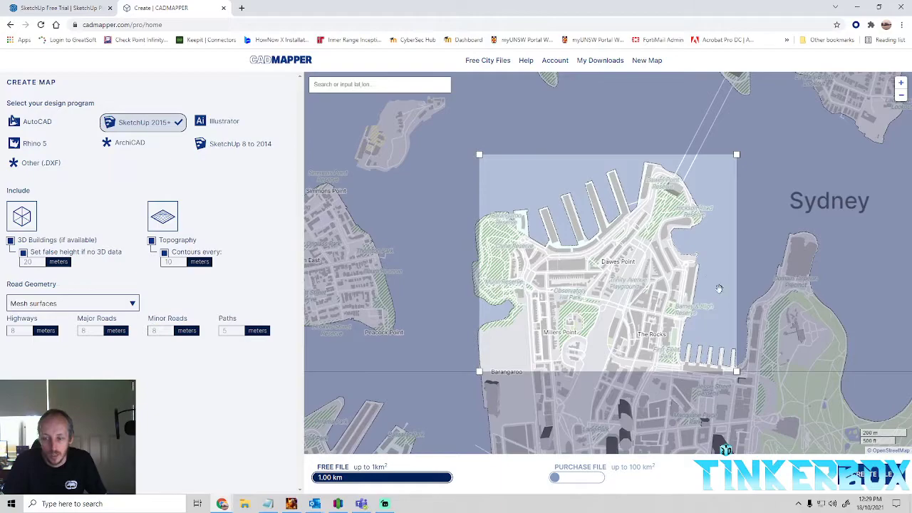
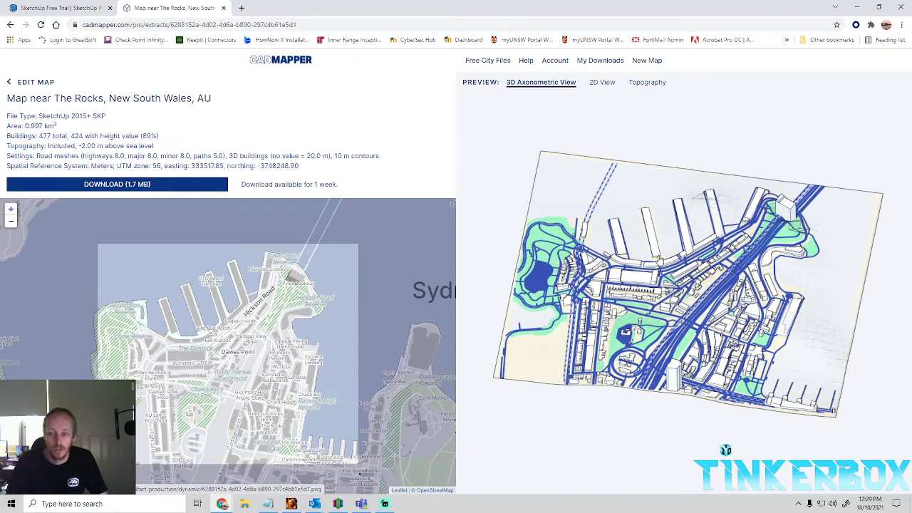
Examine the enlarged 3D axonometric preview of the generated map, including its buildings, wharves and roads.
click(649, 322)
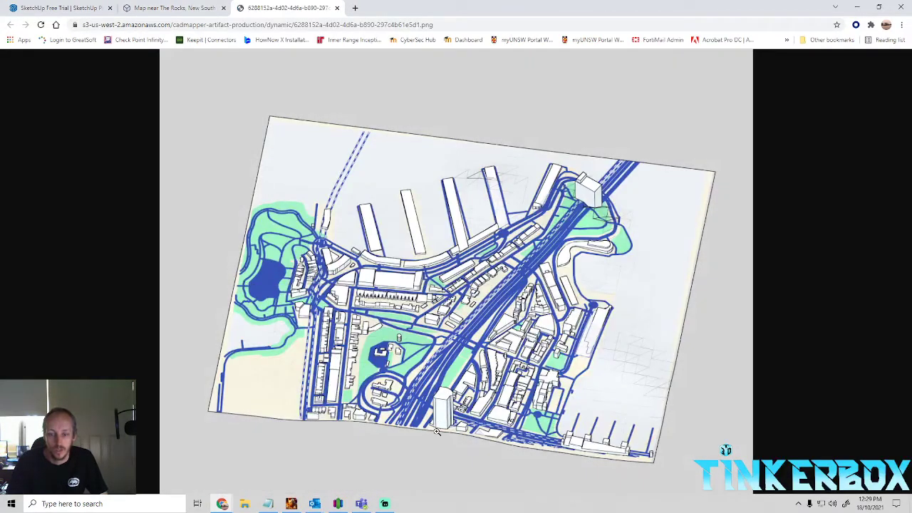
click(435, 329)
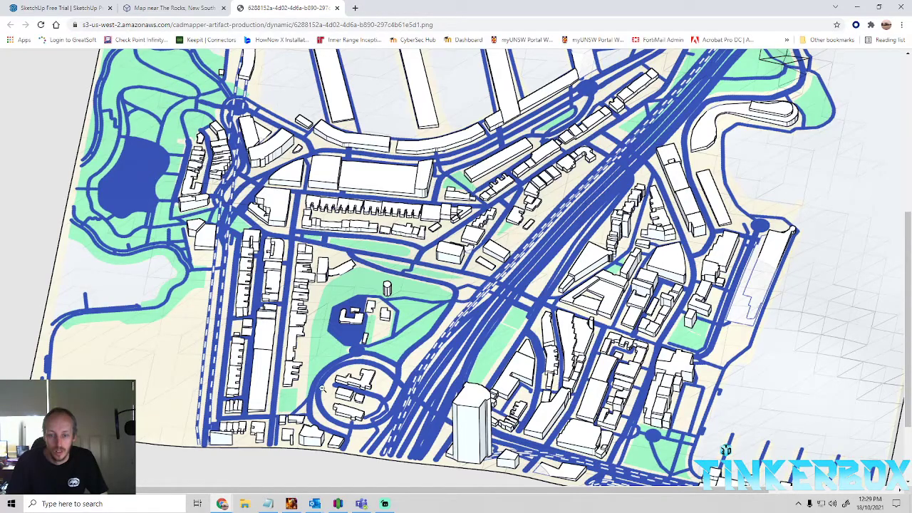
scroll(382, 345, down, 2)
scroll(378, 386, up, 3)
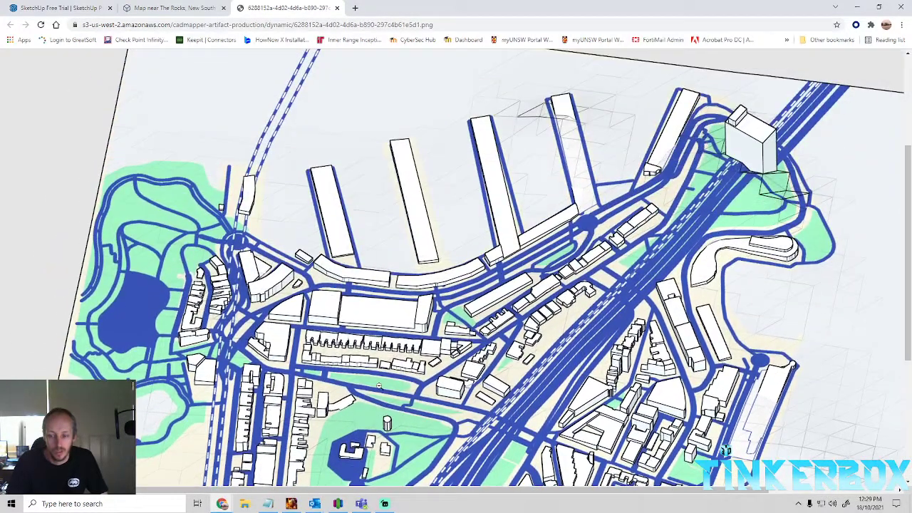
scroll(551, 352, down, 2)
scroll(408, 371, up, 4)
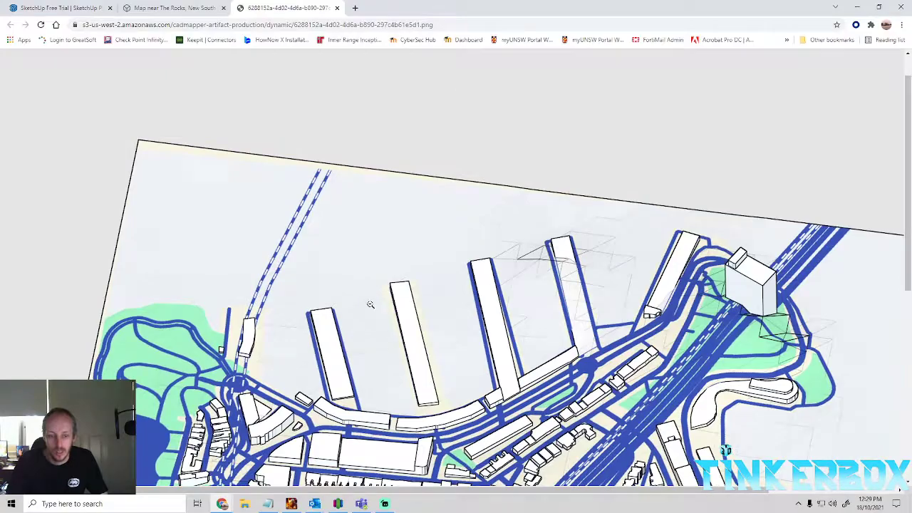
scroll(196, 209, down, 2)
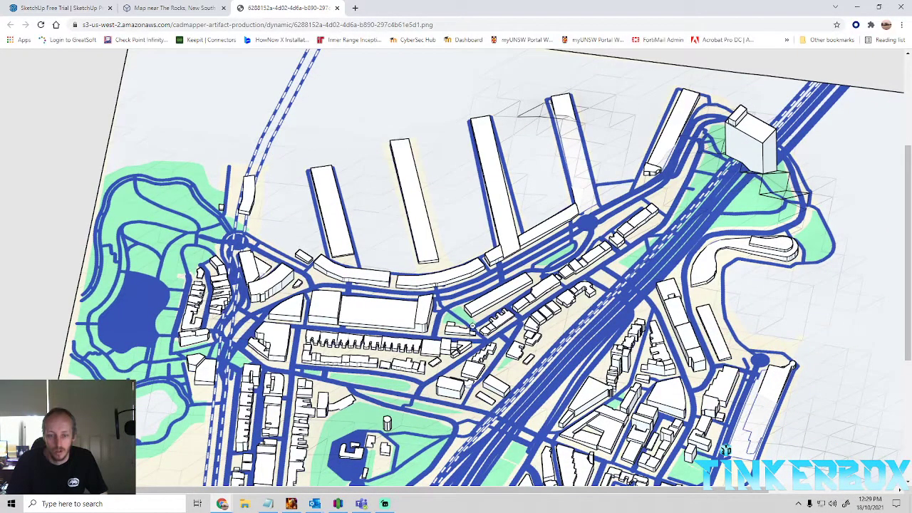
scroll(471, 325, down, 2)
scroll(656, 217, up, 3)
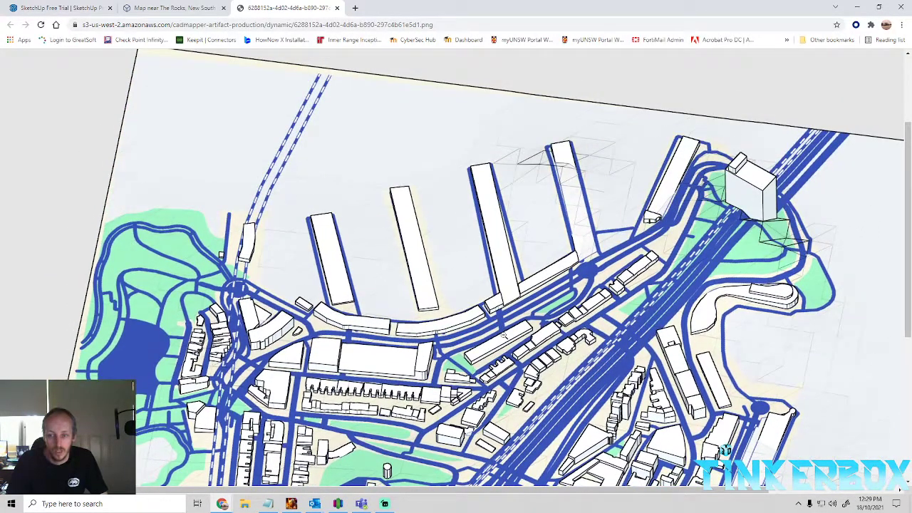
scroll(504, 333, down, 3)
scroll(337, 90, up, 1)
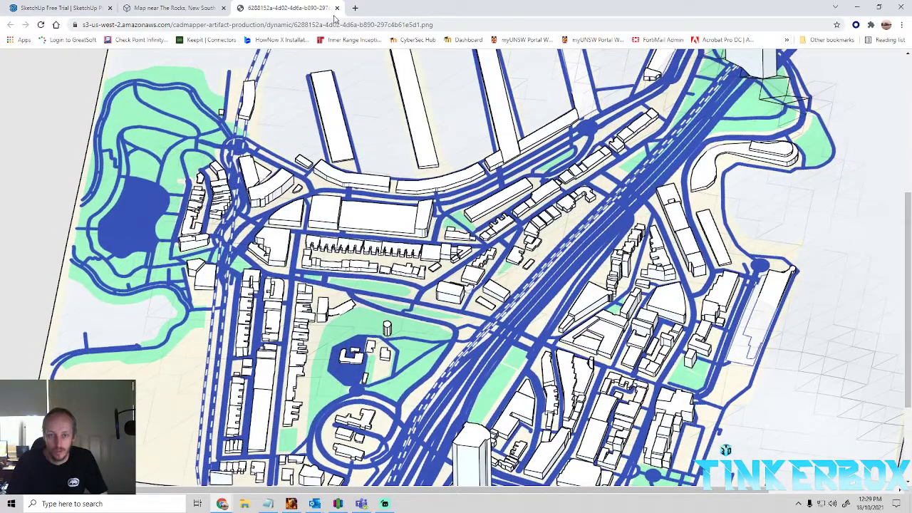
click(336, 8)
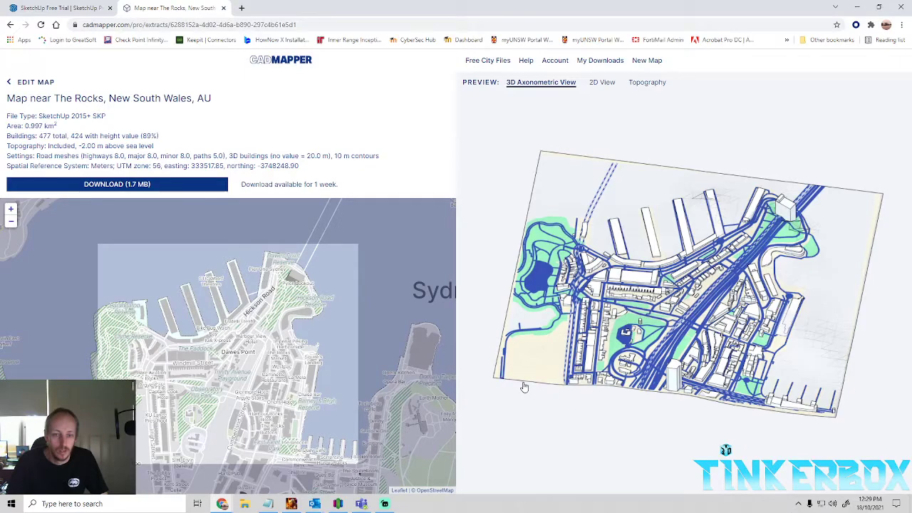
click(492, 214)
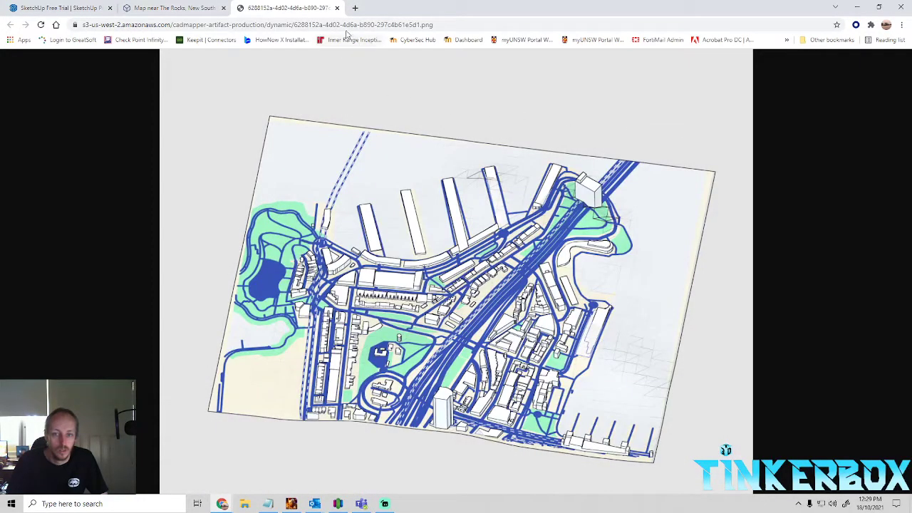
click(338, 8)
Reopen the map for editing and move the selection south over the city blocks between Barangaroo and King Street, sized to 0.99 km².
click(30, 83)
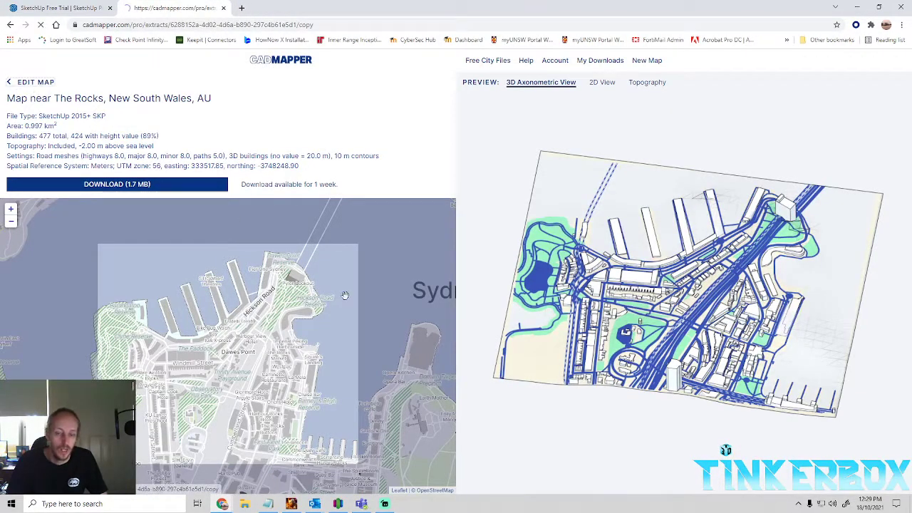
scroll(378, 227, down, 2)
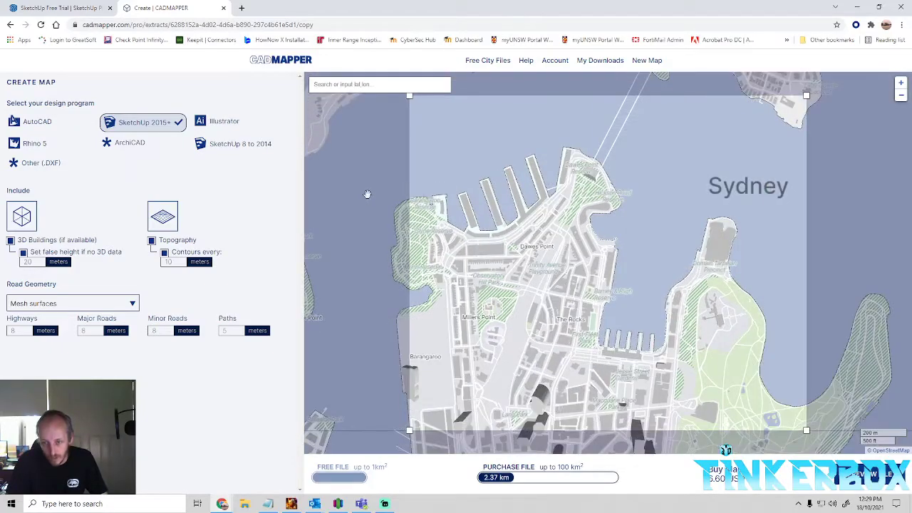
drag(618, 272, 674, 209)
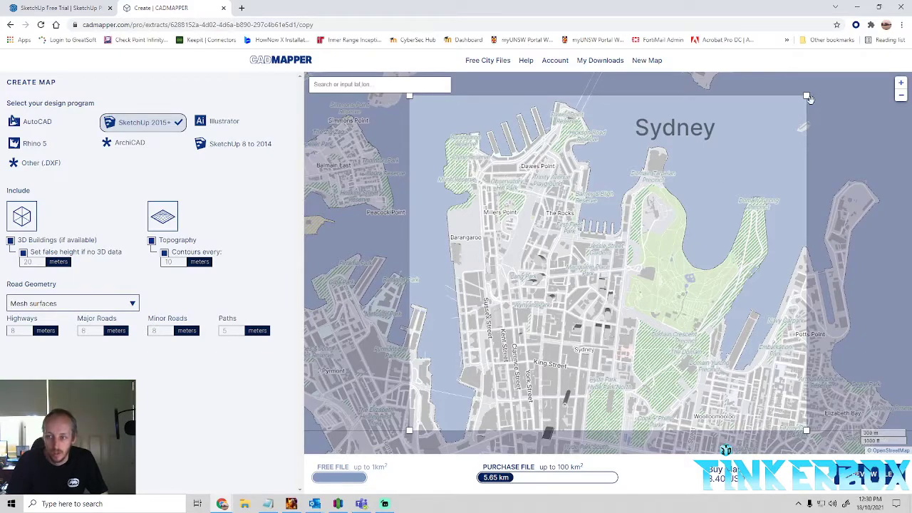
drag(806, 95, 704, 183)
drag(599, 282, 672, 249)
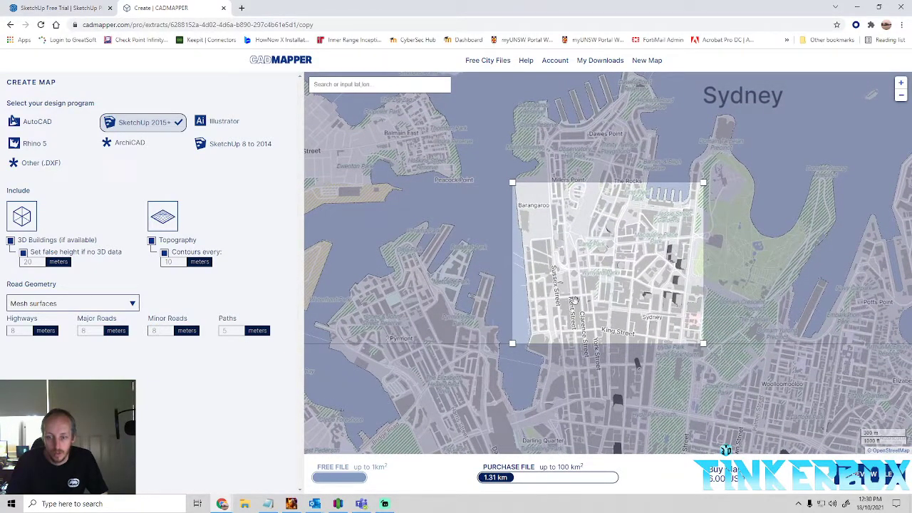
drag(514, 343, 520, 328)
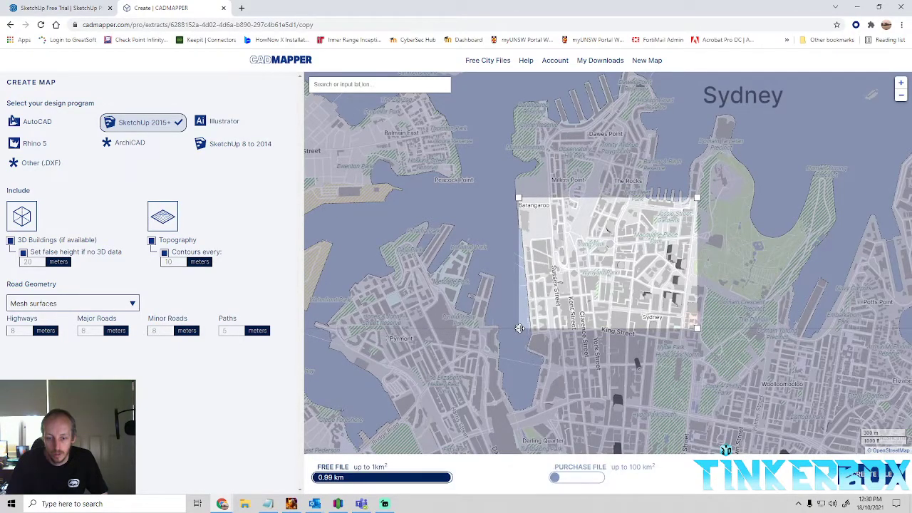
Make the selection narrower and taller over the blocks between Barangaroo and Hyde Park, sizing it to 1.00 km².
drag(612, 299, 598, 294)
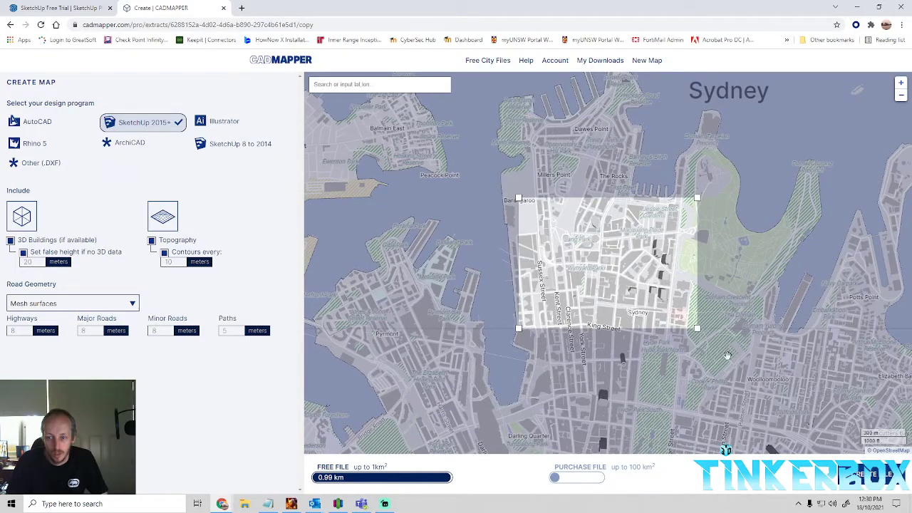
drag(701, 329, 697, 328)
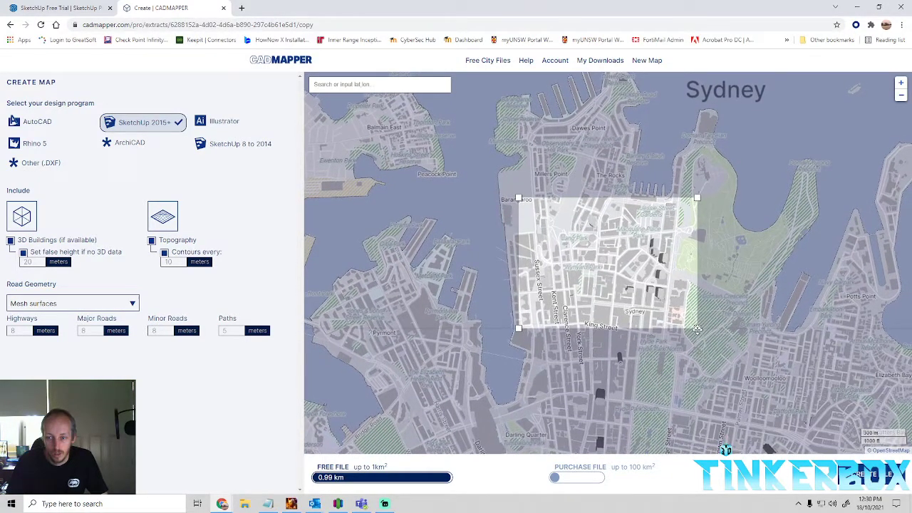
mouse_move(751, 355)
mouse_down()
mouse_move(752, 338)
mouse_move(765, 349)
mouse_up()
mouse_move(699, 330)
mouse_down()
mouse_move(689, 356)
mouse_move(672, 361)
mouse_move(691, 357)
mouse_move(687, 340)
mouse_up()
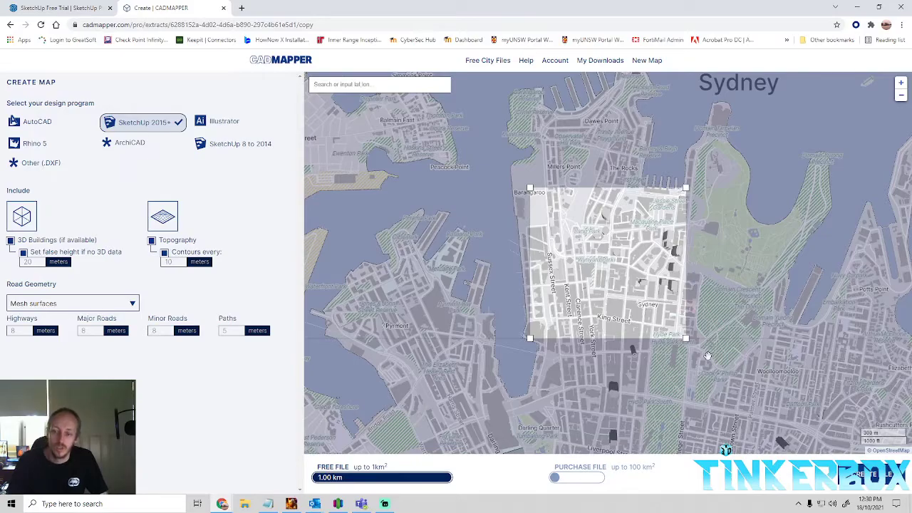
Refit the selection to 0.99 km² around the Sydney high-rise blocks north of King Street and create the free map file.
scroll(632, 289, up, 3)
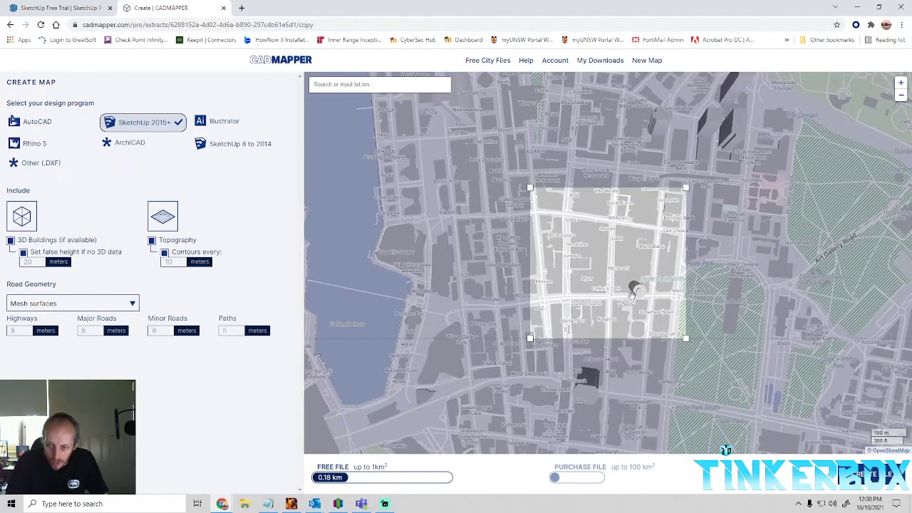
scroll(651, 416, down, 3)
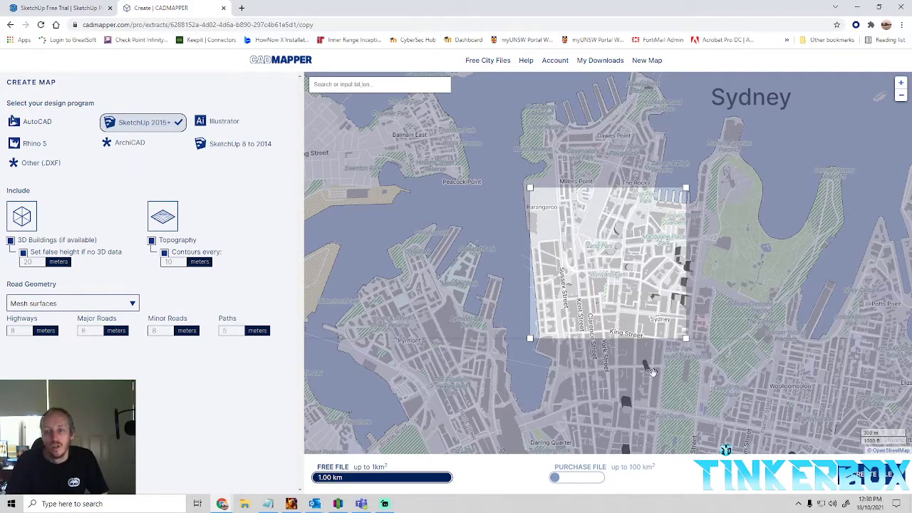
scroll(648, 368, down, 1)
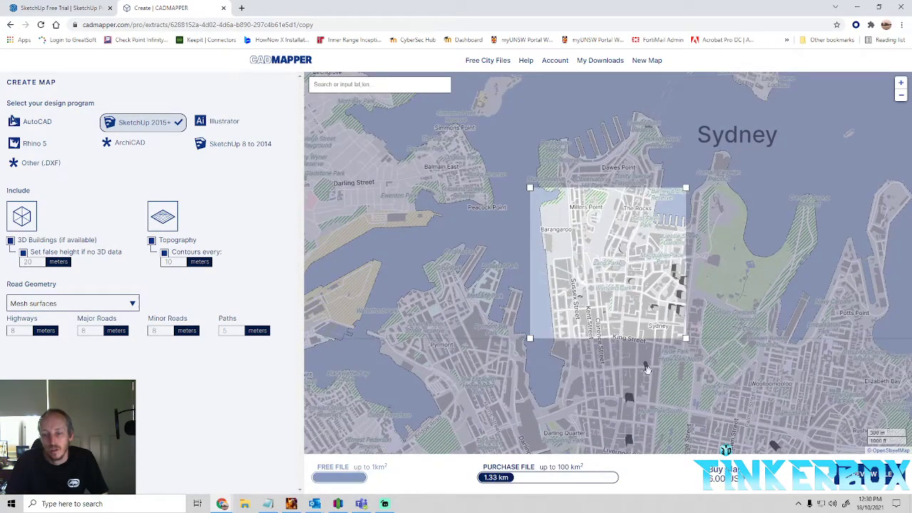
drag(650, 294, 640, 270)
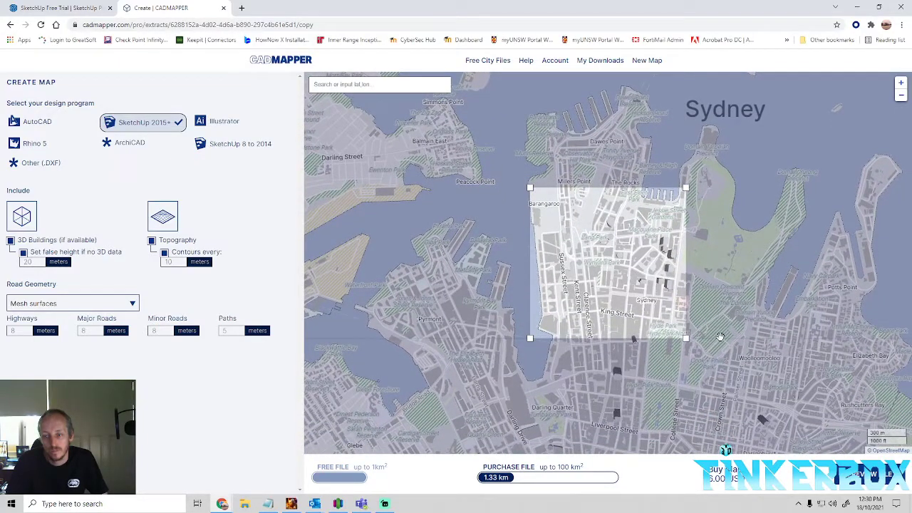
drag(687, 341, 678, 324)
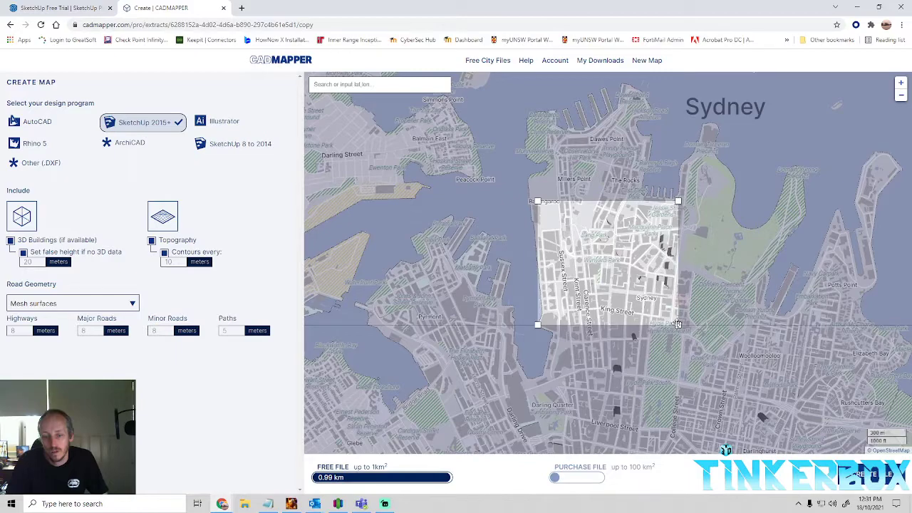
drag(771, 309, 768, 328)
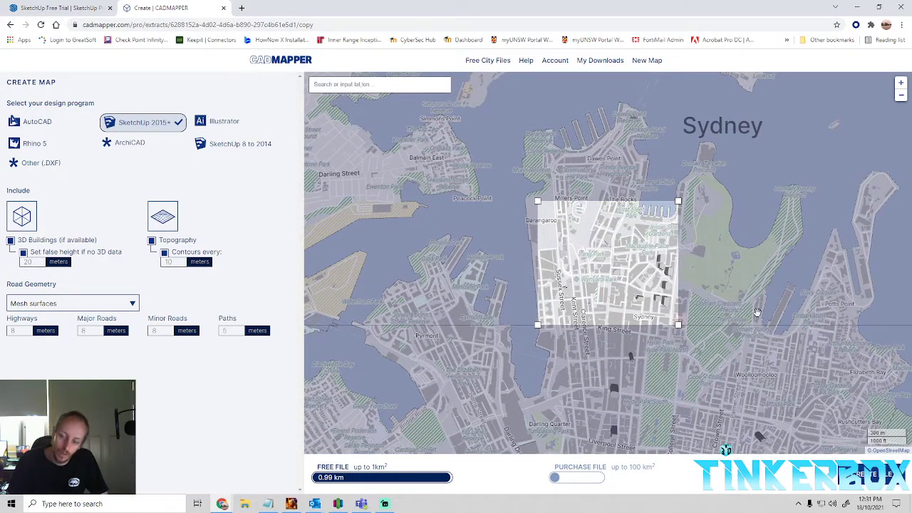
click(381, 477)
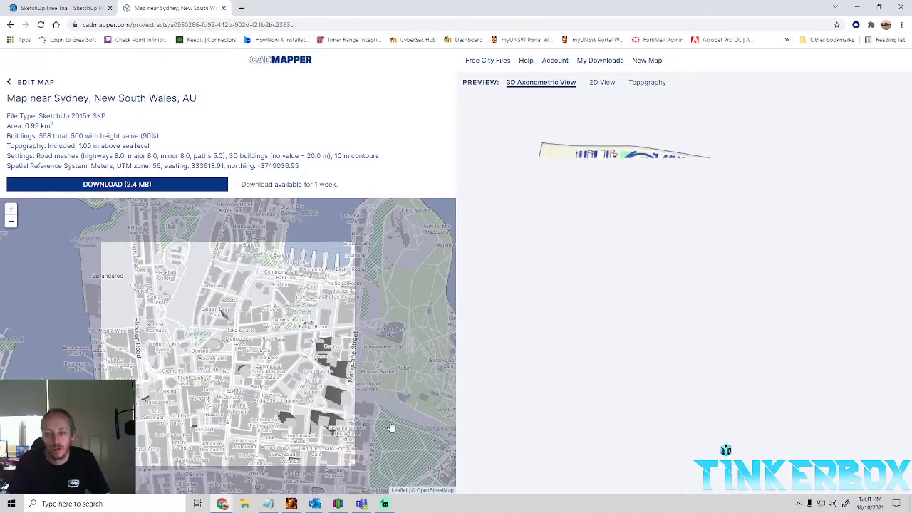
Examine the enlarged 3D axonometric preview of the Sydney map, including its high-rise buildings and streets, and close it.
click(660, 293)
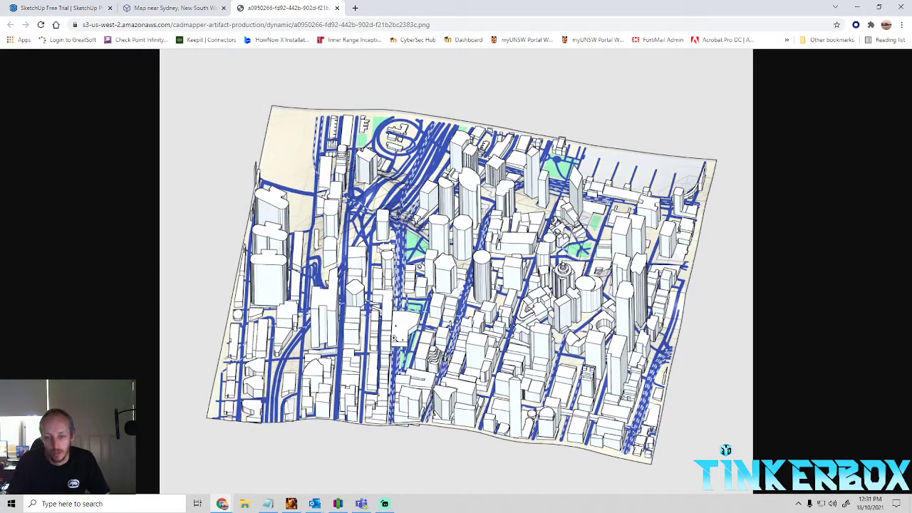
click(434, 360)
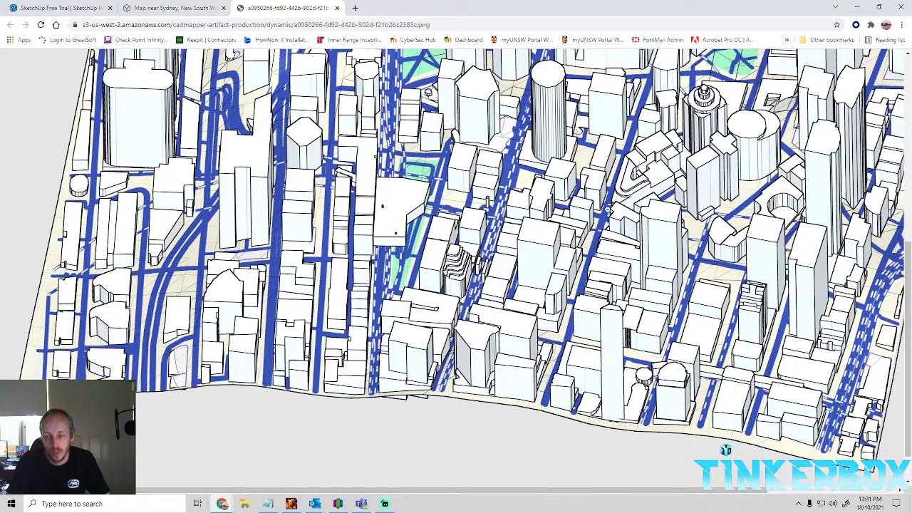
click(542, 285)
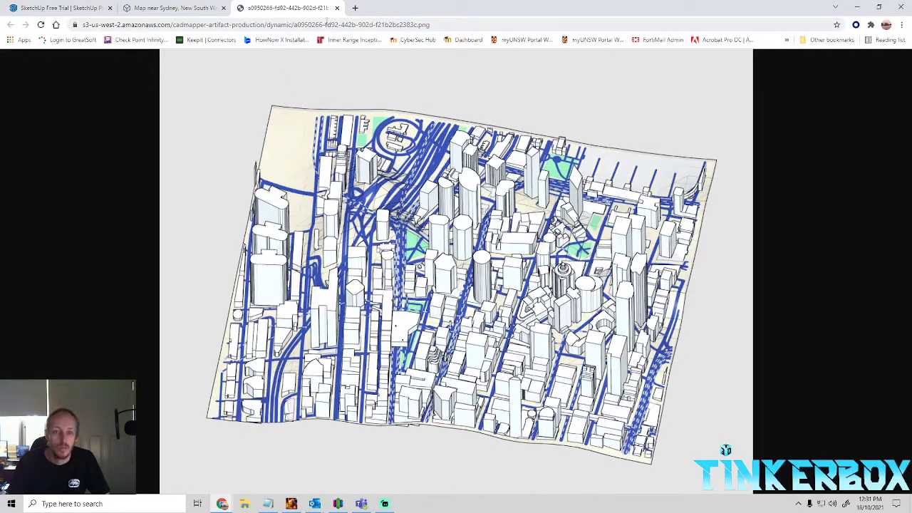
click(337, 8)
Start downloading the map and delete the old cadmapper-sydney-new-south-wales-au archive and folder from Downloads.
click(178, 185)
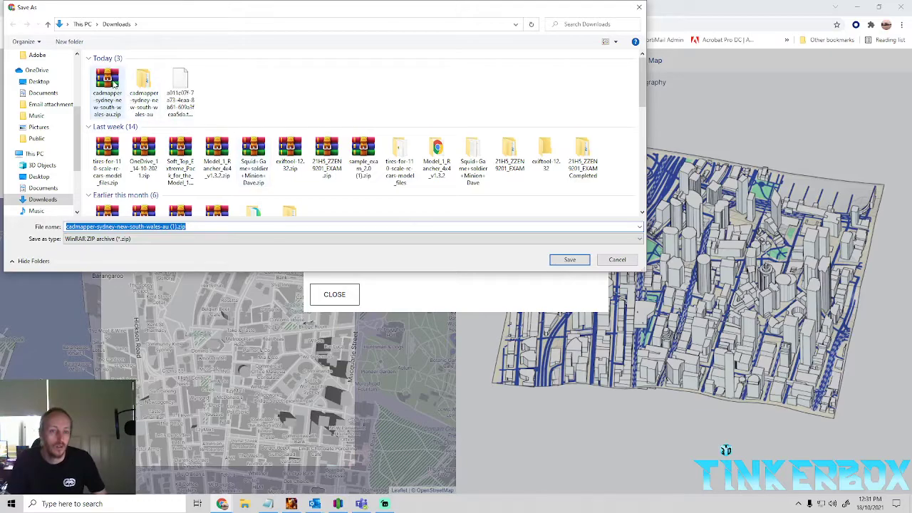
click(113, 83)
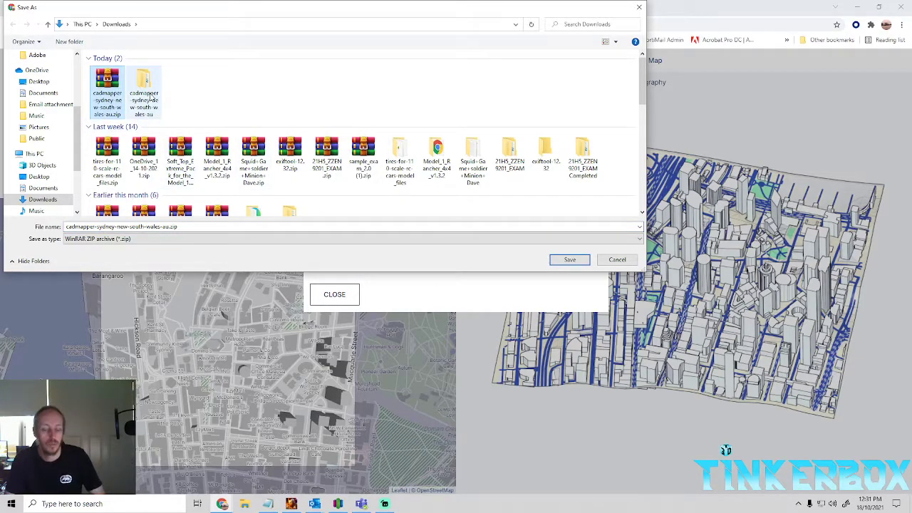
key(Delete)
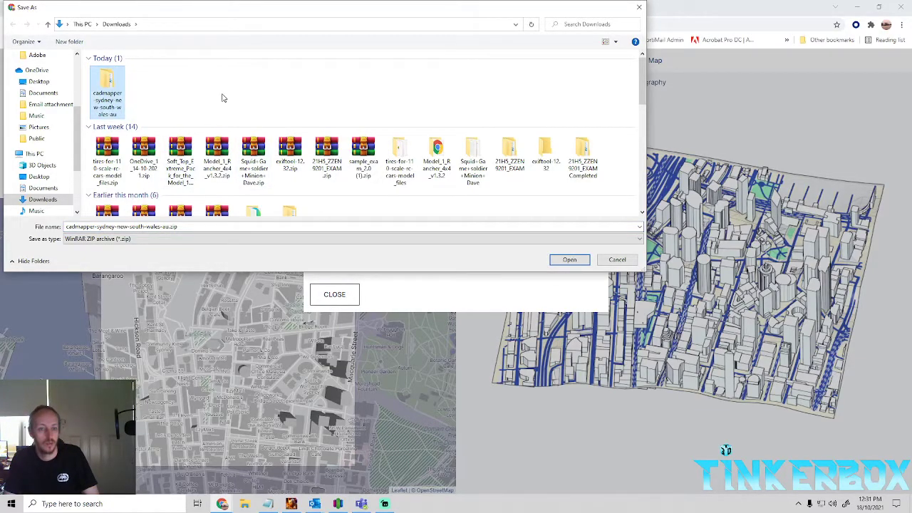
key(Delete)
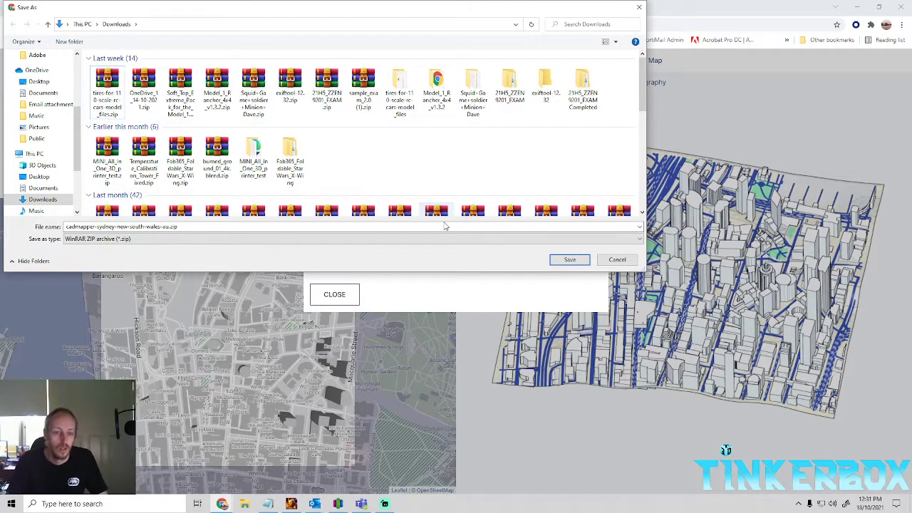
Save the map archive in Downloads as cadmapper-sydney-new-south-wales-au (1).zip and dismiss the download notice.
click(569, 261)
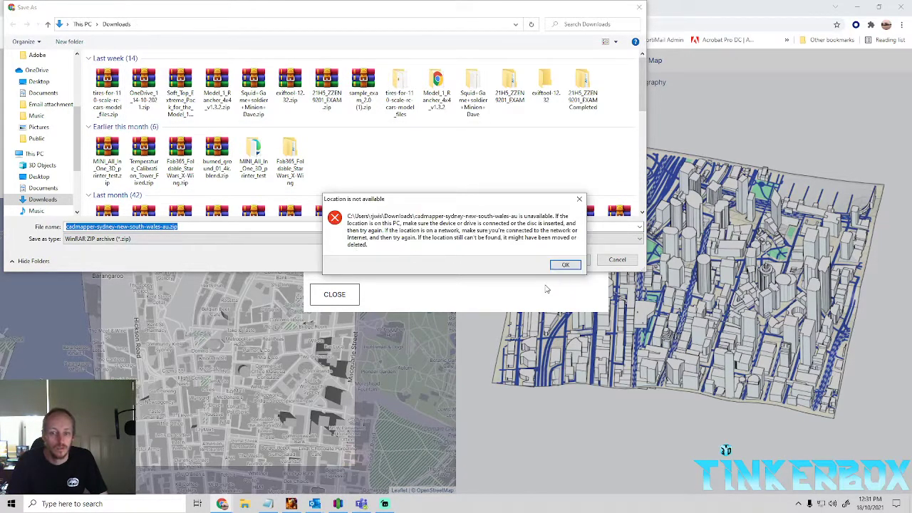
click(560, 266)
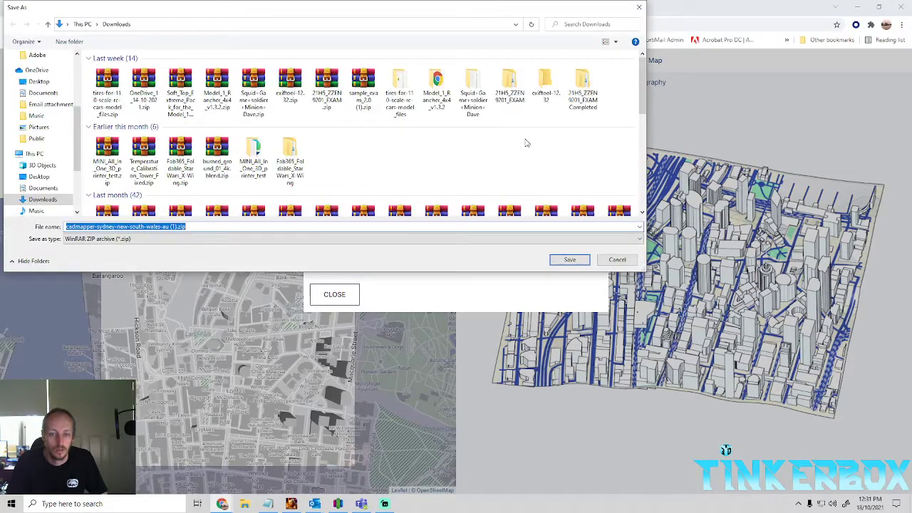
click(568, 260)
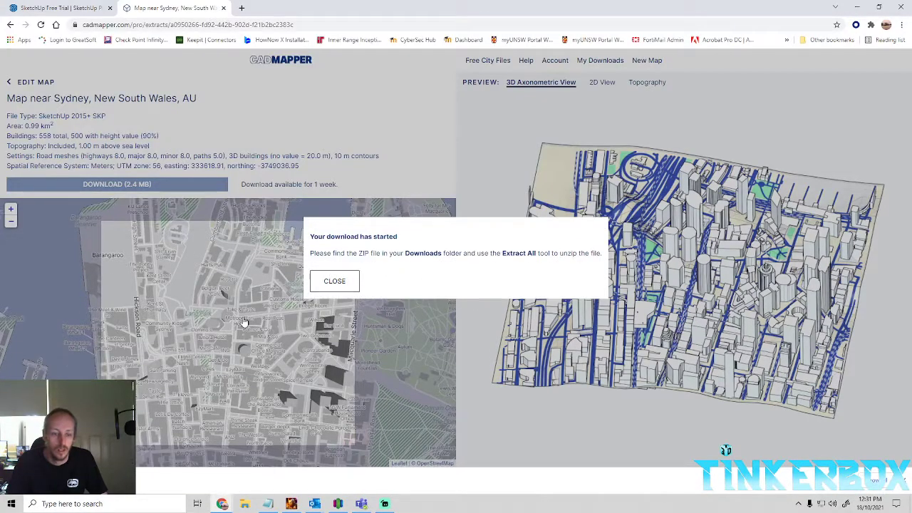
click(337, 284)
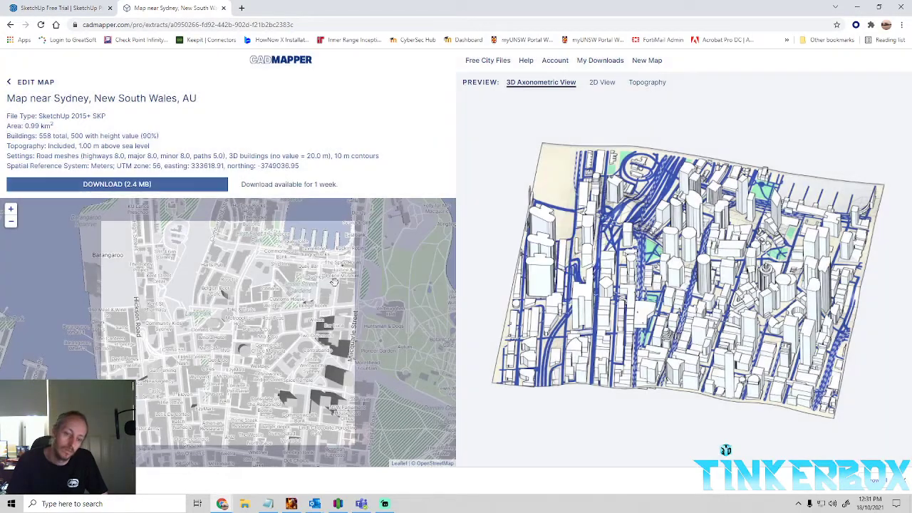
click(164, 479)
key(Escape)
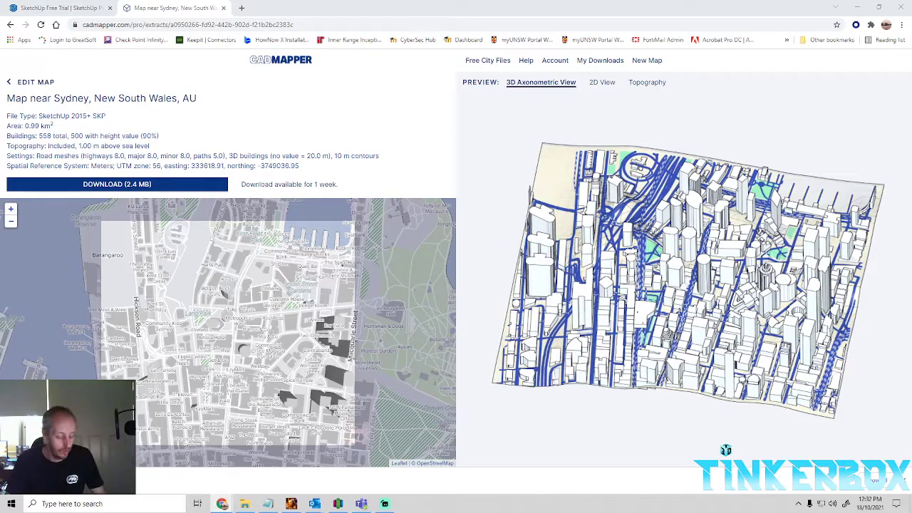
Search the web for Eneroth Terrain Volume and open the extension's page in the SketchUp Extension Warehouse.
click(242, 7)
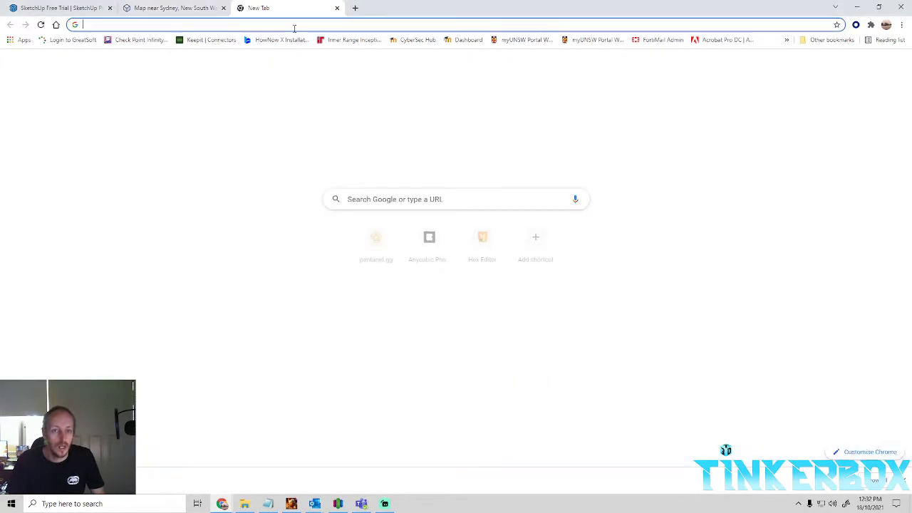
text(Eneroth Terrain Volume)
key(Return)
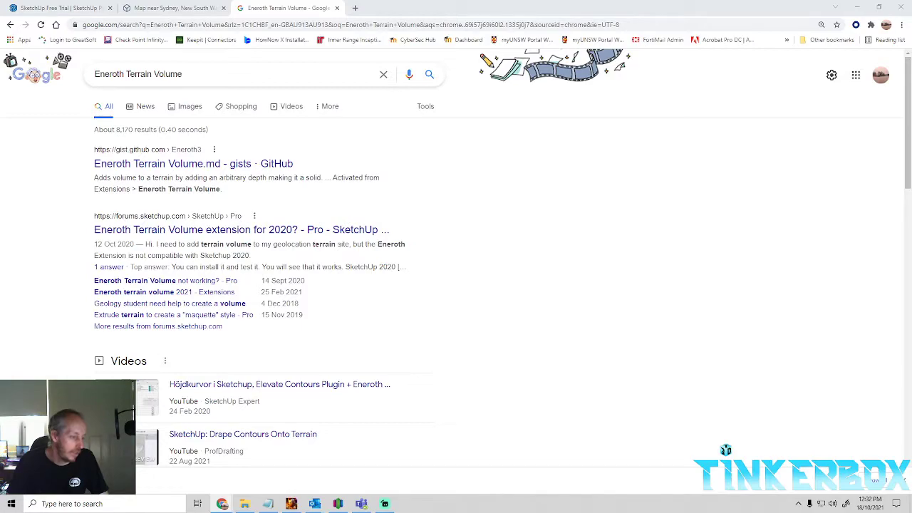
click(217, 24)
text(extensions.sketchup.com/en/content/eneroth-terrain-volume)
key(Return)
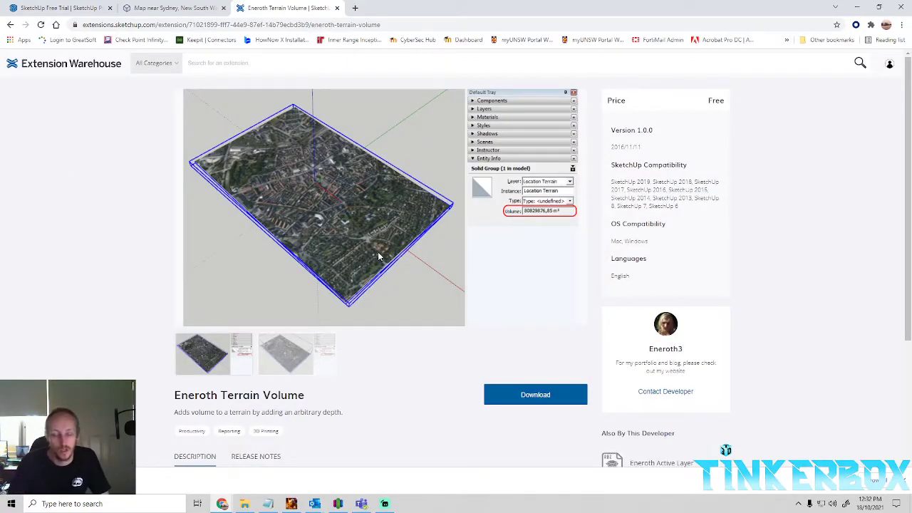
Compare the Eneroth Terrain Volume extension page with the generated Sydney map preview, and minimize the browser window.
scroll(343, 261, up, 3)
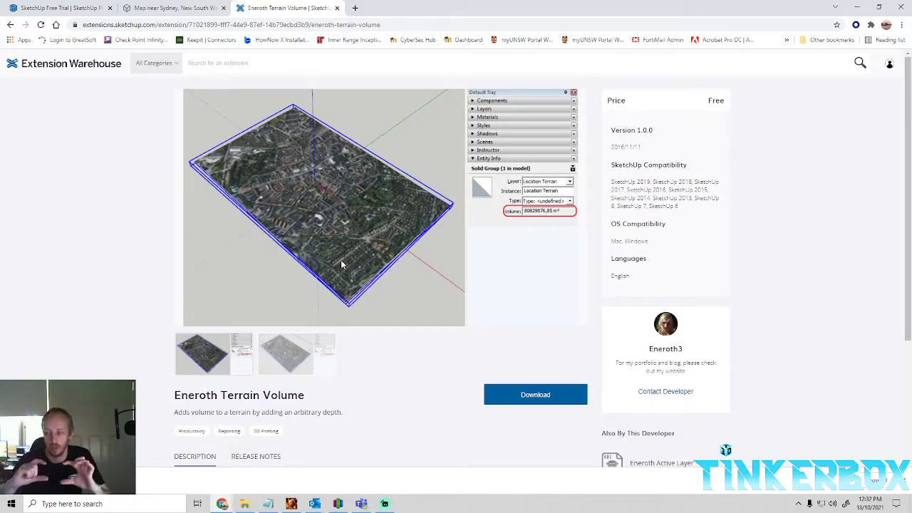
click(177, 8)
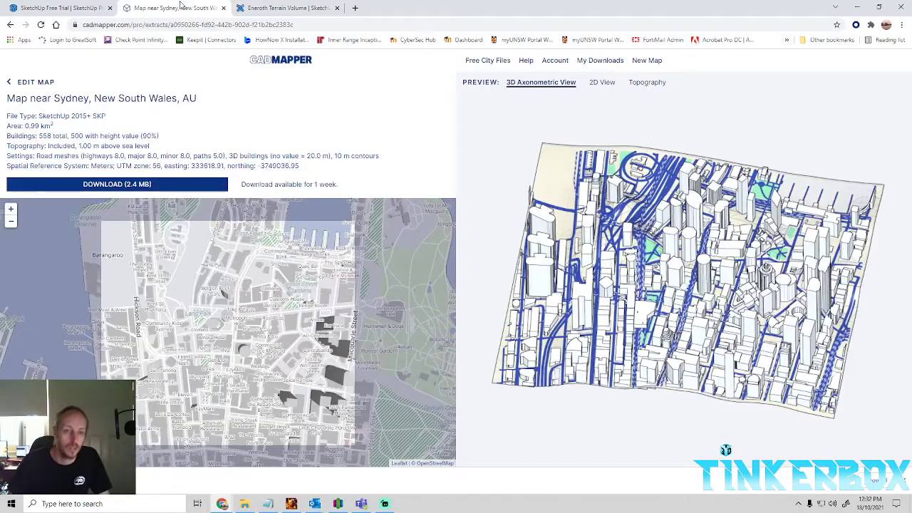
click(278, 8)
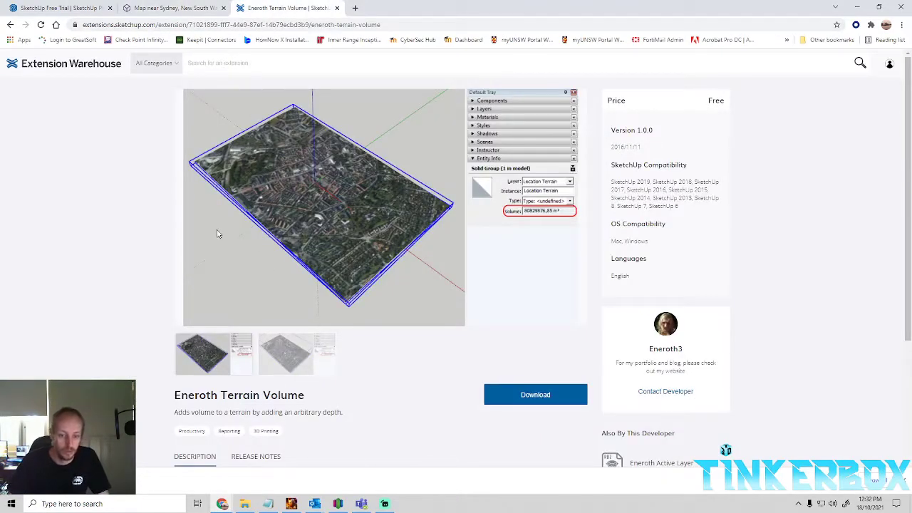
click(197, 10)
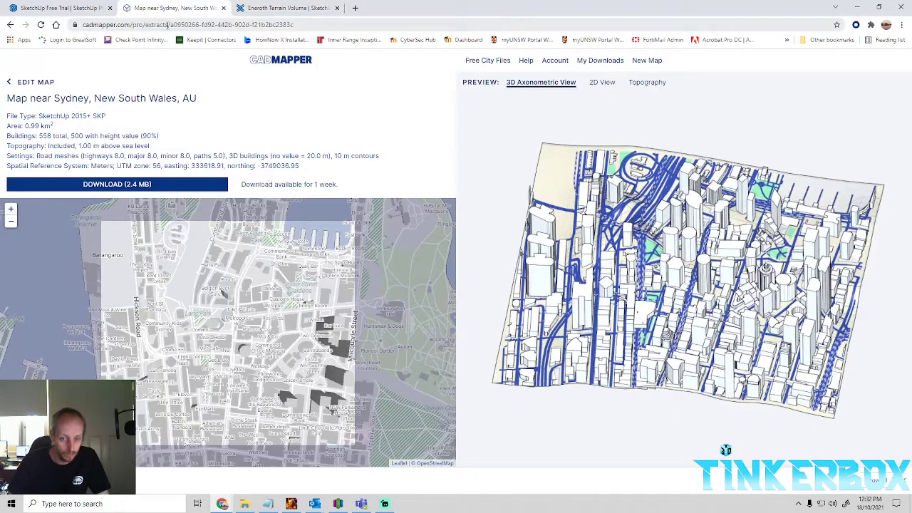
click(857, 7)
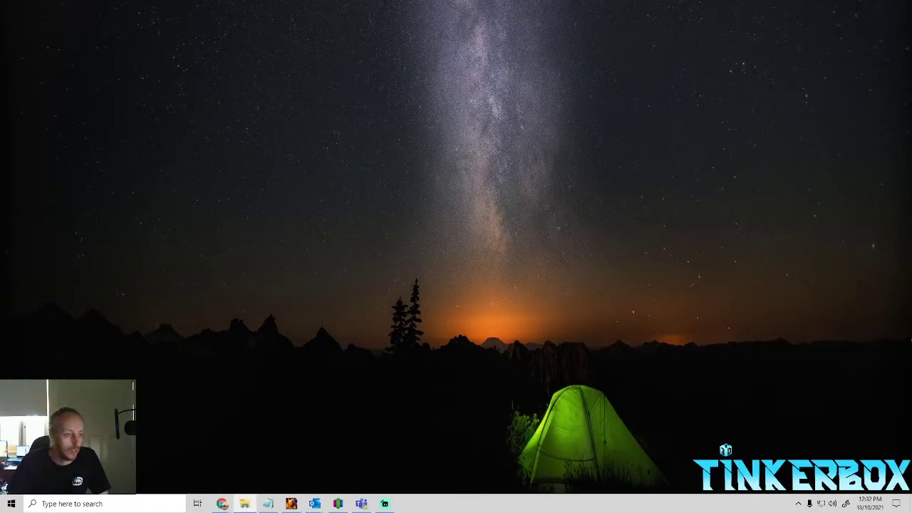
Extract the cadmapper-sydney-new-south-wales-au (1).zip archive into its own folder in Downloads and open the SketchUp map file inside.
click(244, 504)
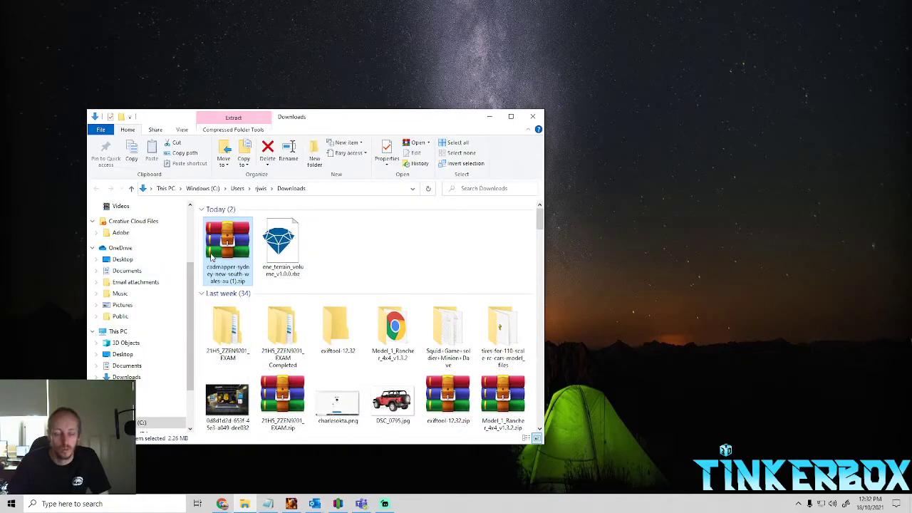
right_click(221, 268)
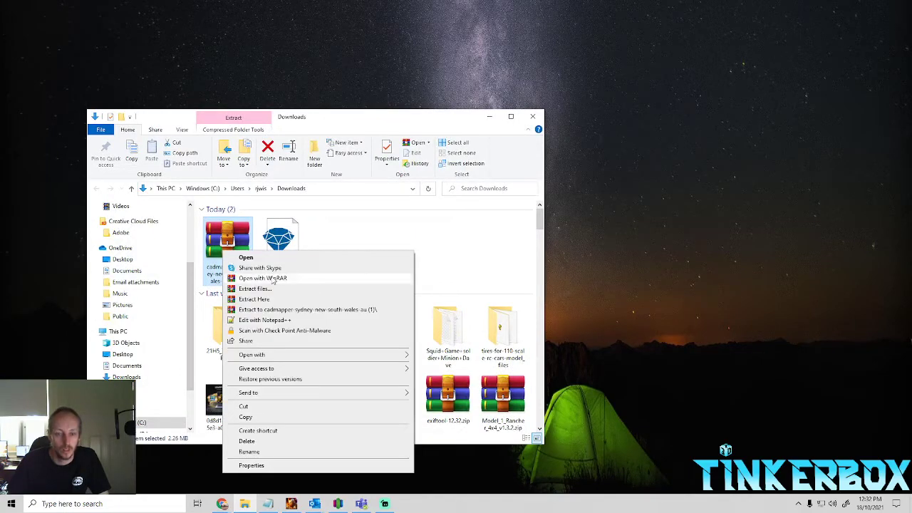
click(288, 310)
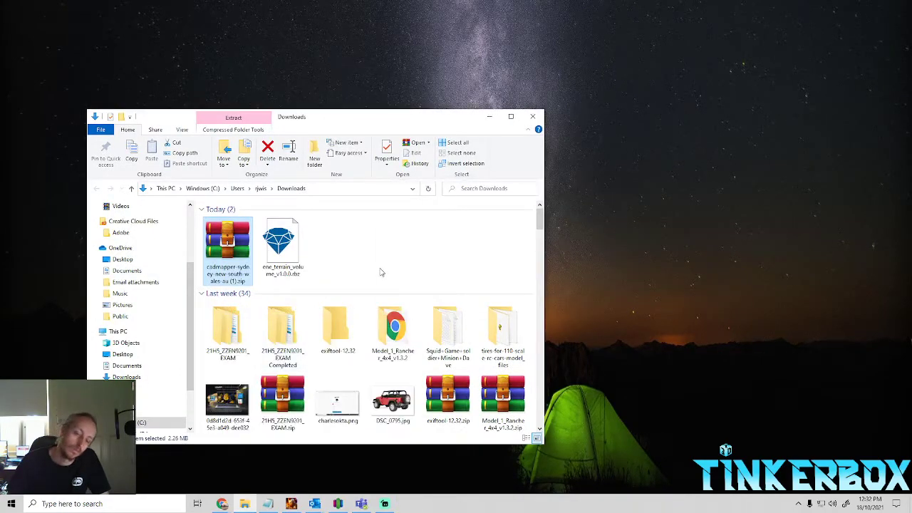
double_click(228, 250)
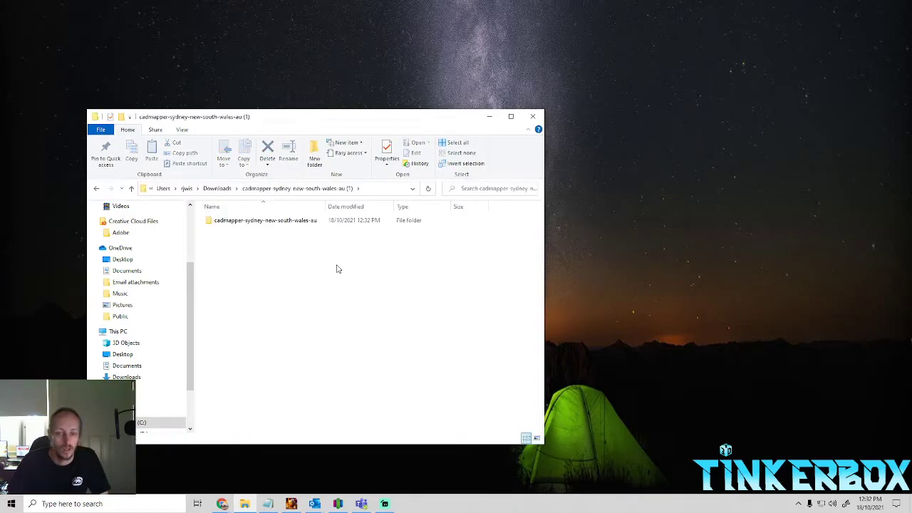
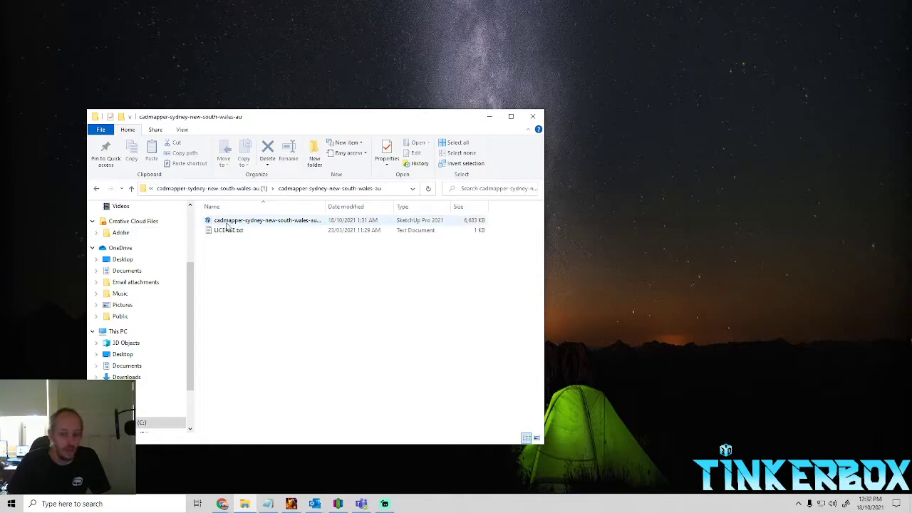
click(267, 220)
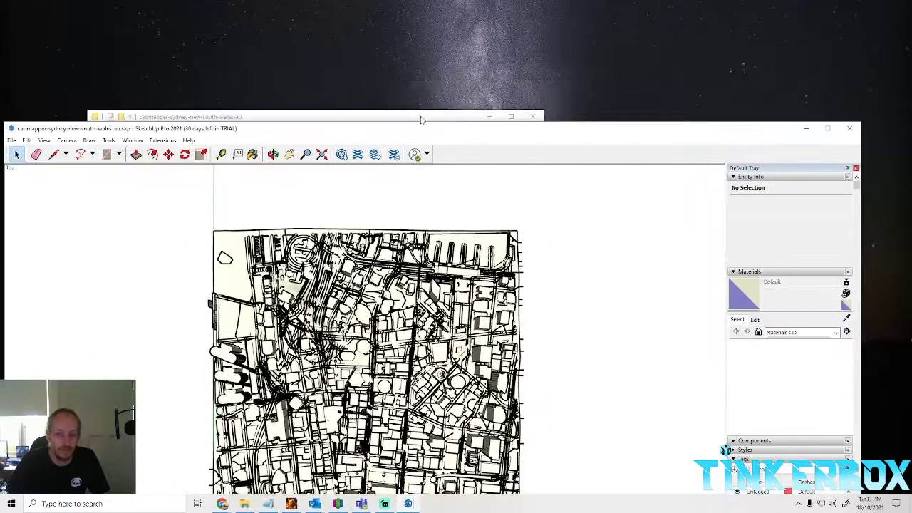
Close the extracted map's folder window and maximize the SketchUp window with the Sydney model.
click(399, 119)
drag(399, 119, 399, 91)
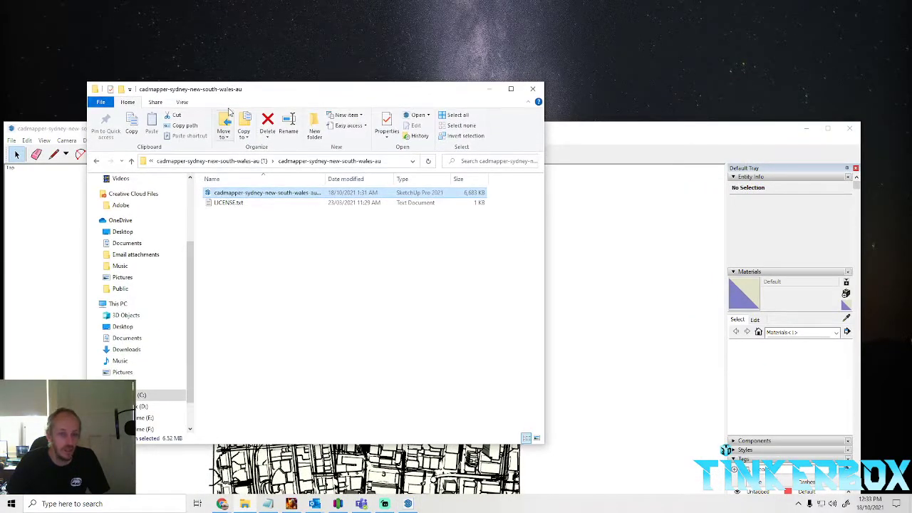
click(533, 89)
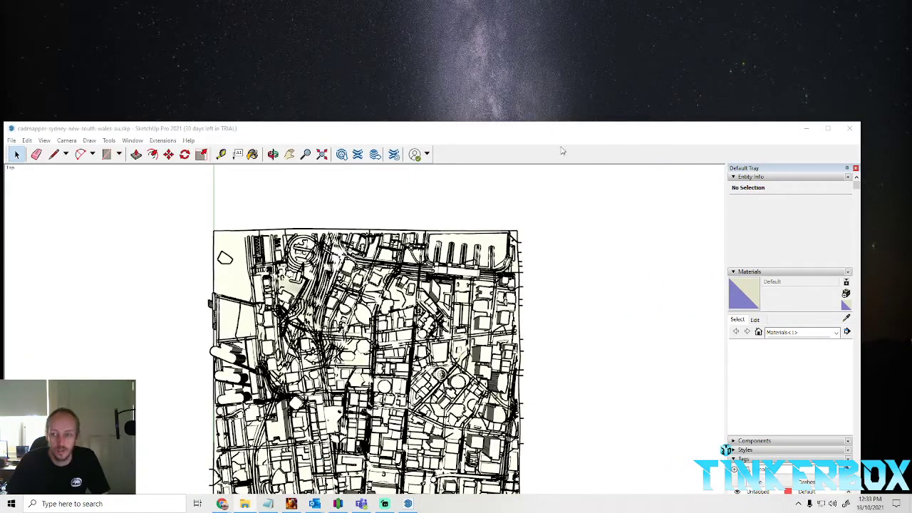
click(828, 128)
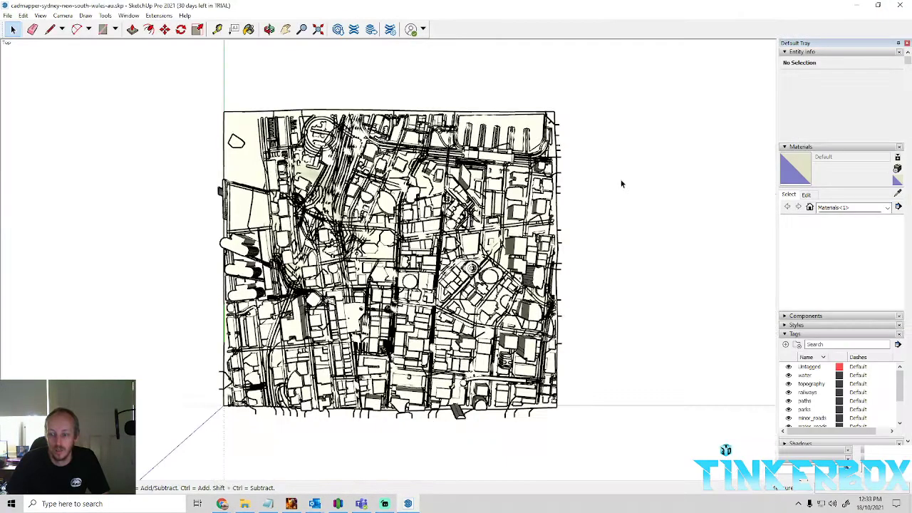
click(270, 30)
drag(390, 329, 110, 199)
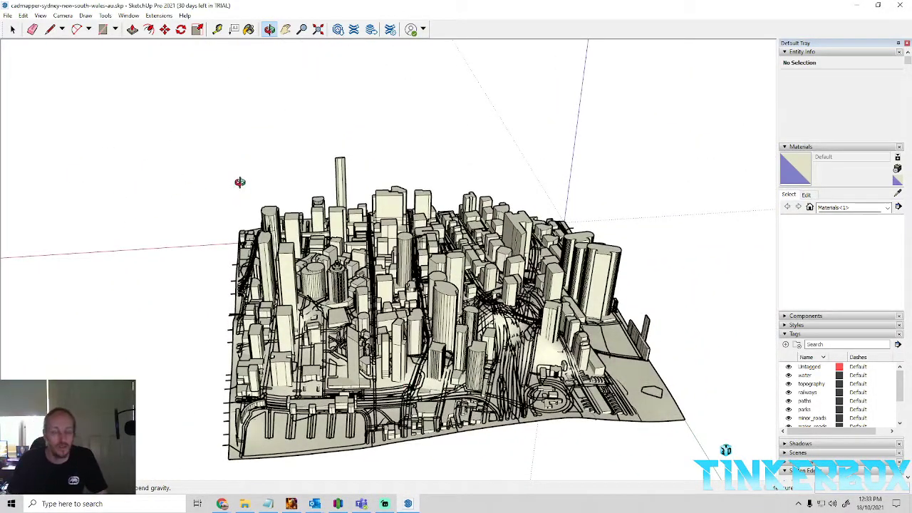
Install the extension file ene_terrain_volume_v1.0.0.rbz from Downloads through the Extension Manager, and close the manager.
click(158, 15)
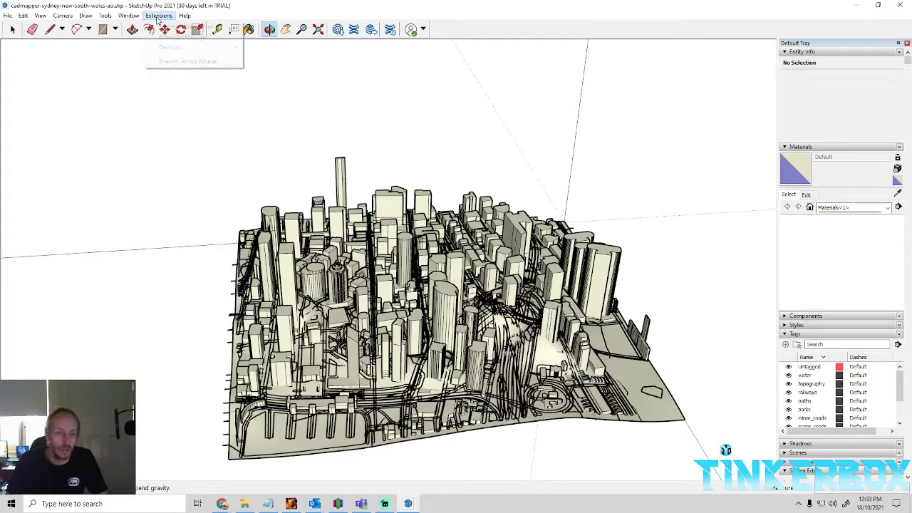
click(187, 37)
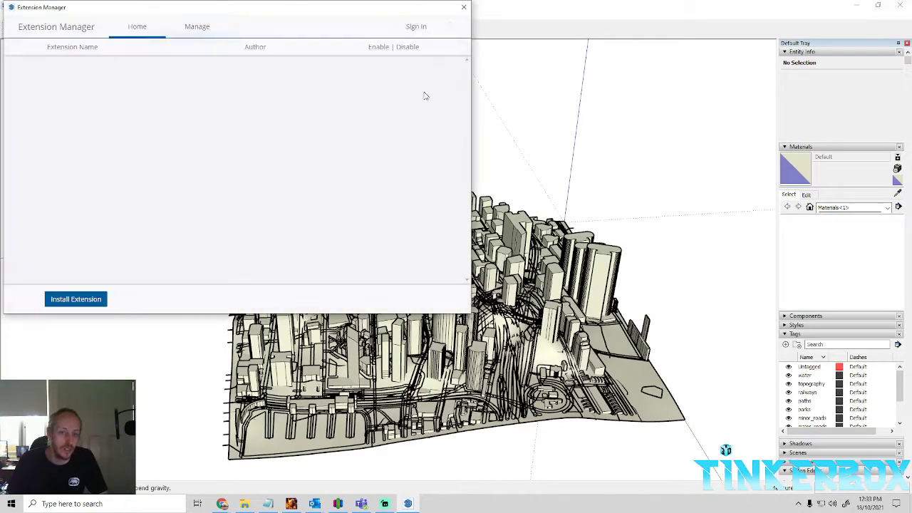
click(94, 300)
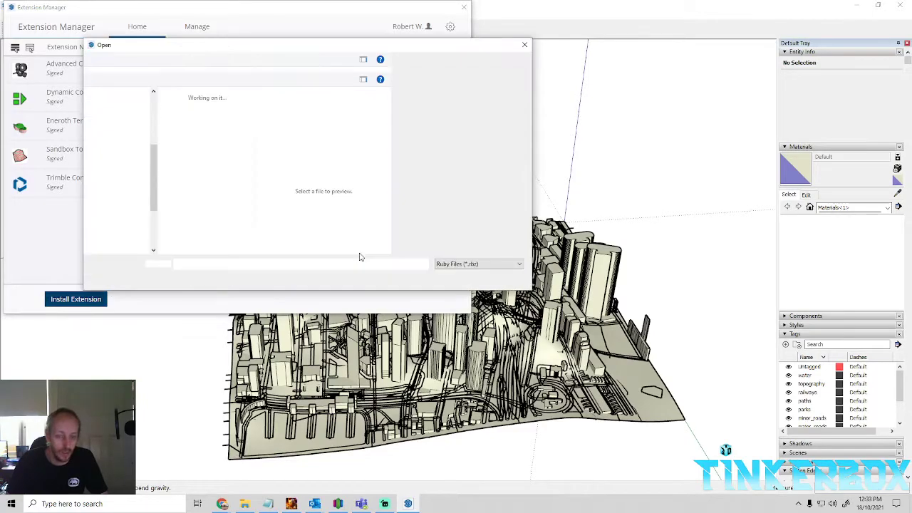
scroll(136, 121, up, 3)
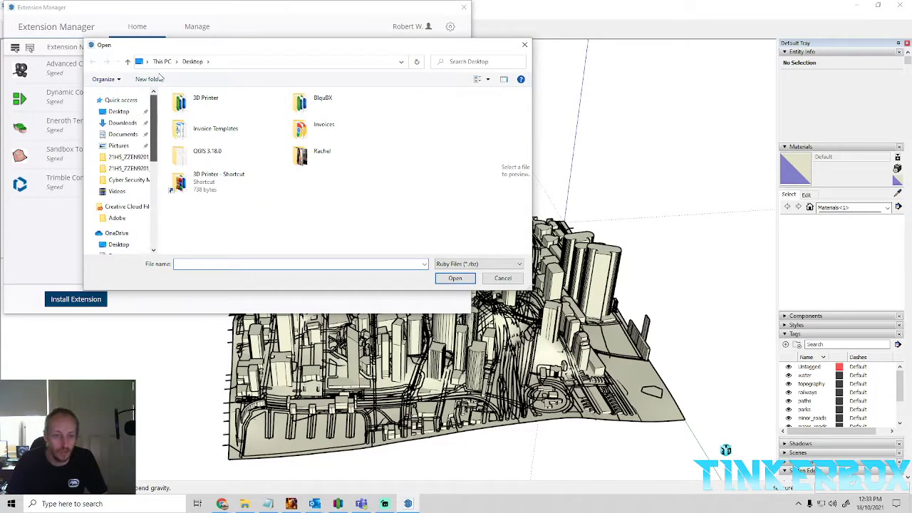
click(122, 123)
click(181, 130)
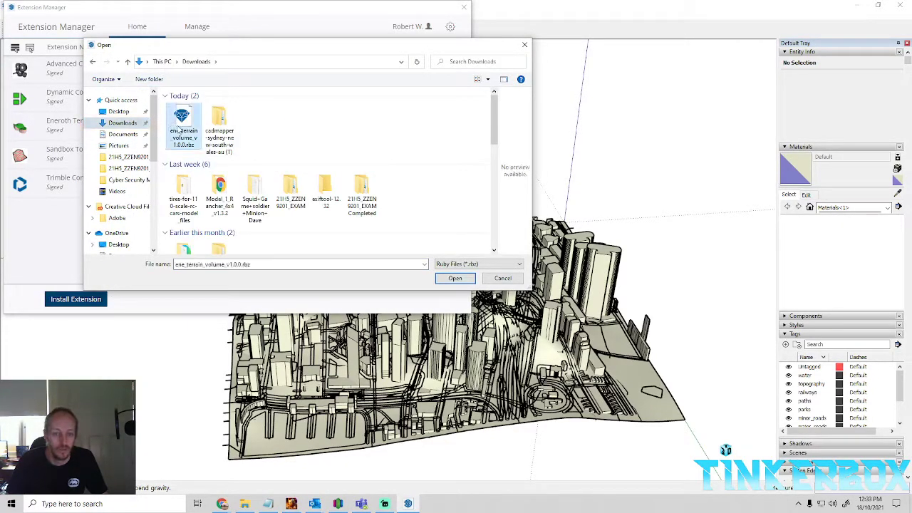
click(454, 278)
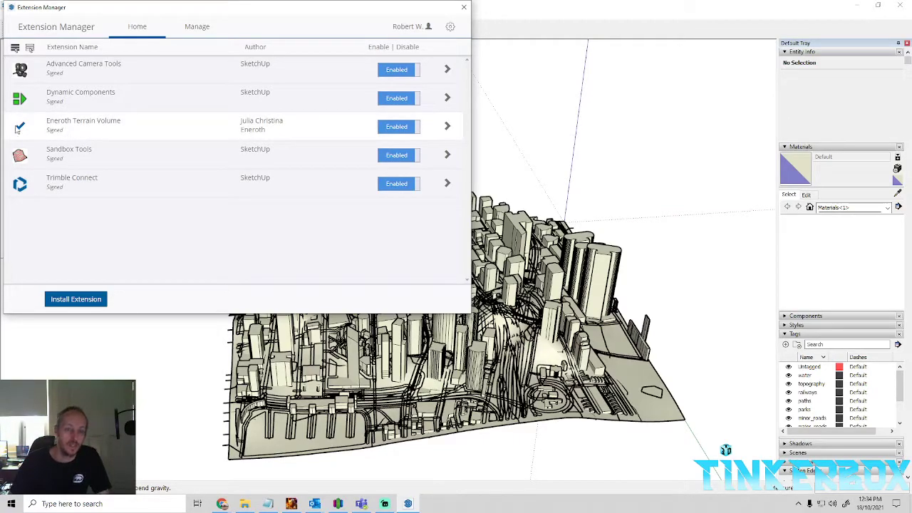
click(464, 9)
Select the topography group under the city and run Eneroth Terrain Volume on it to create a solid terrain base.
click(159, 15)
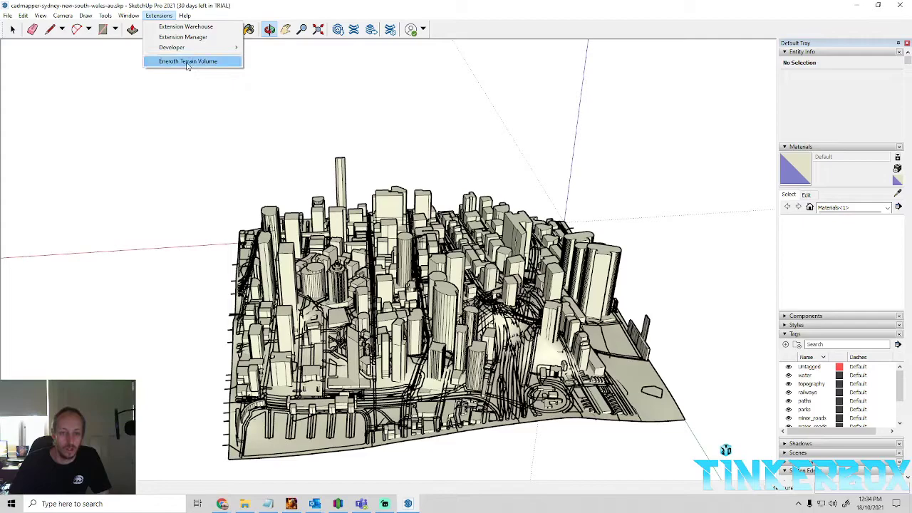
click(188, 62)
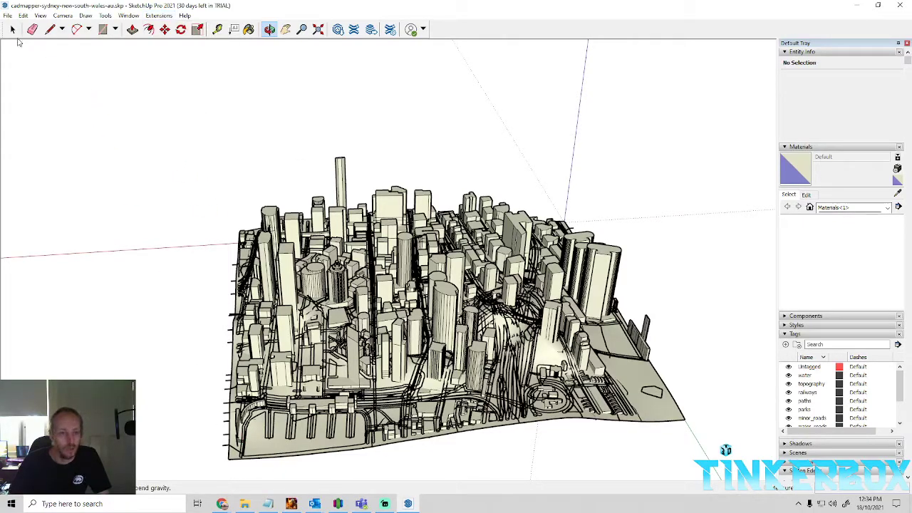
click(13, 30)
click(306, 372)
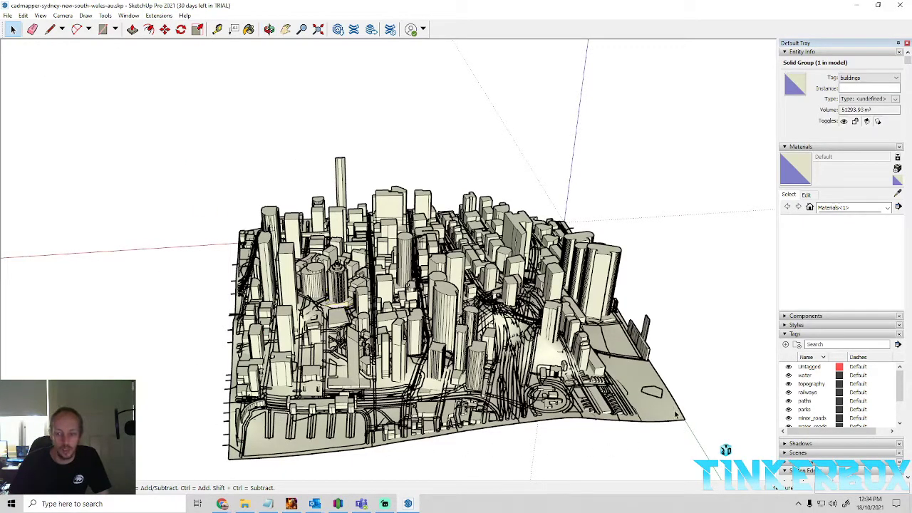
click(676, 415)
click(677, 391)
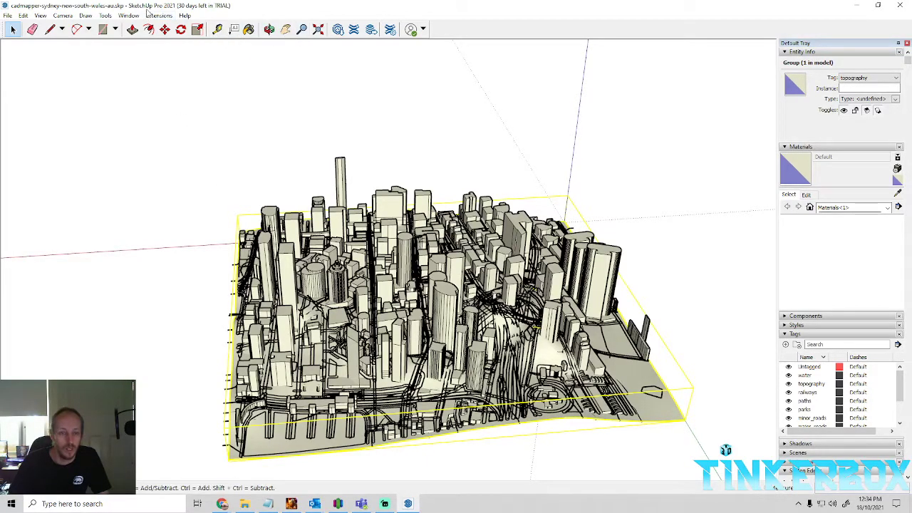
click(158, 15)
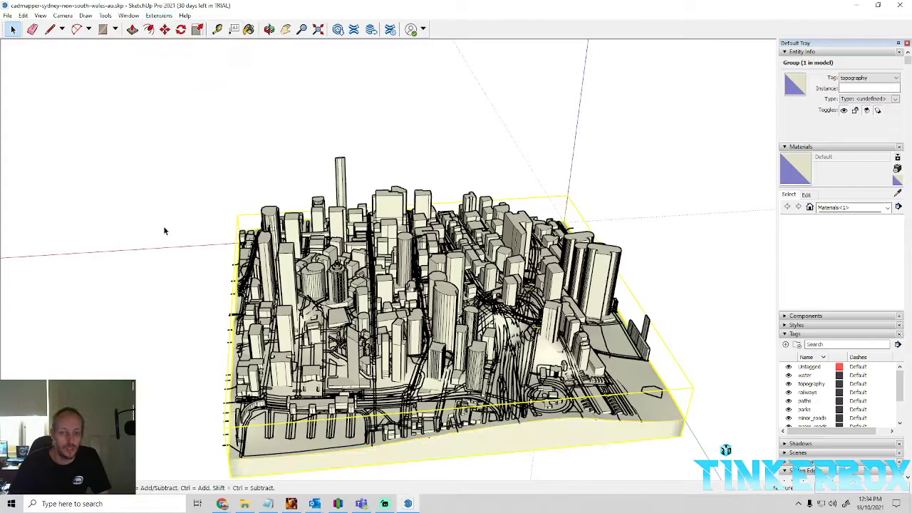
Inspect the solid terrain base and the buildings on it up close and from several angles.
scroll(350, 292, down, 3)
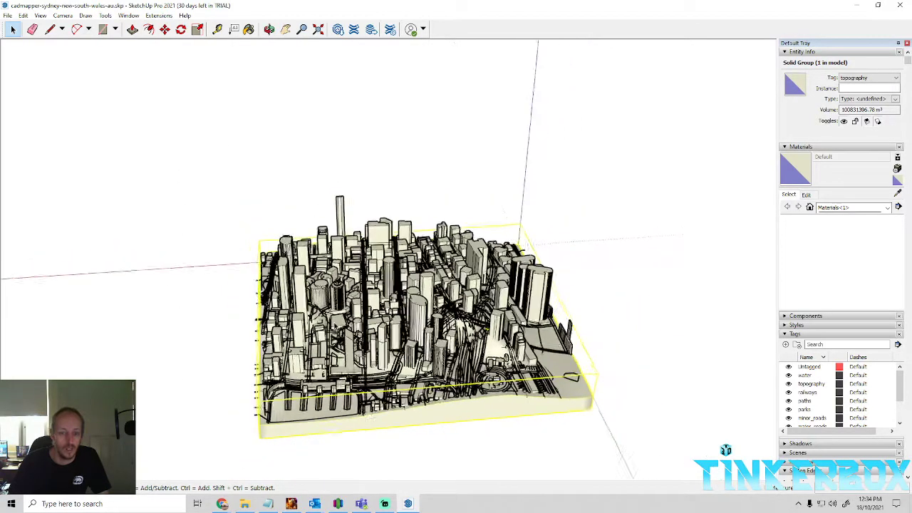
scroll(431, 390, up, 5)
scroll(428, 457, up, 1)
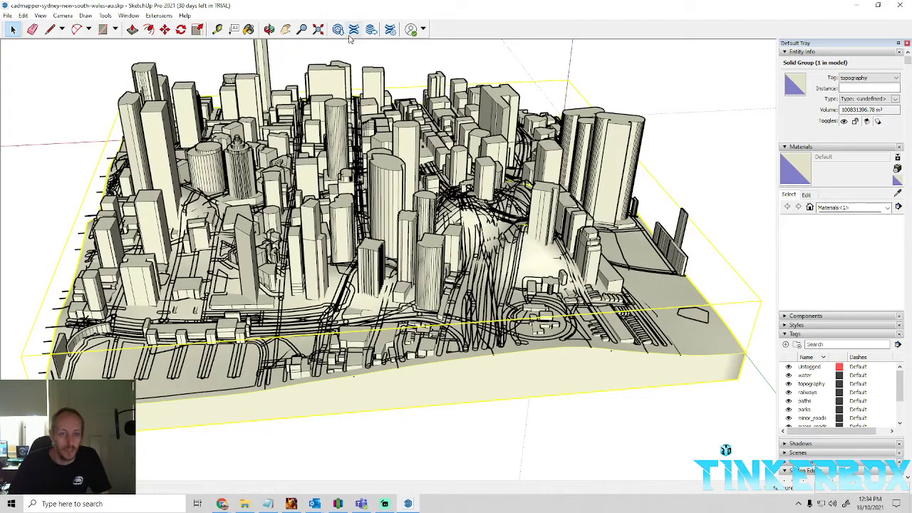
click(269, 29)
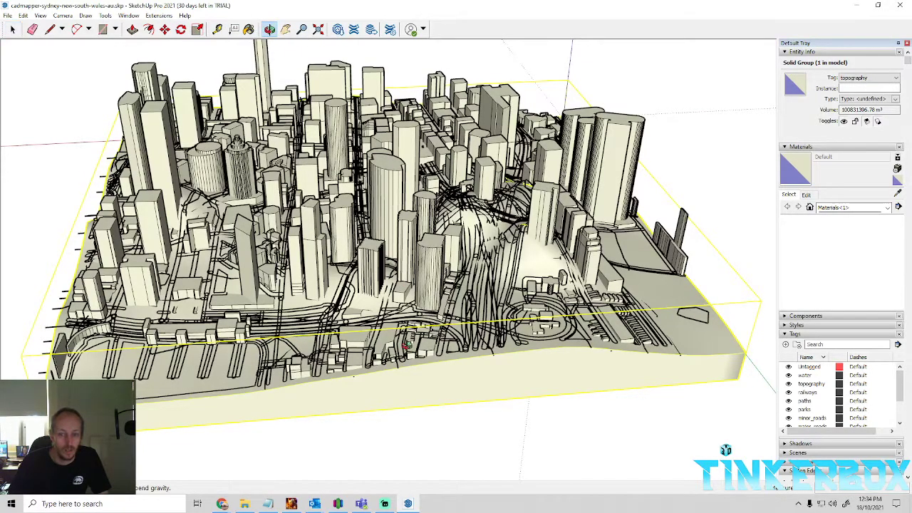
mouse_move(407, 347)
mouse_down()
mouse_move(403, 322)
mouse_move(260, 106)
mouse_move(161, 149)
mouse_move(265, 149)
mouse_move(307, 279)
mouse_move(471, 338)
mouse_move(423, 343)
mouse_up()
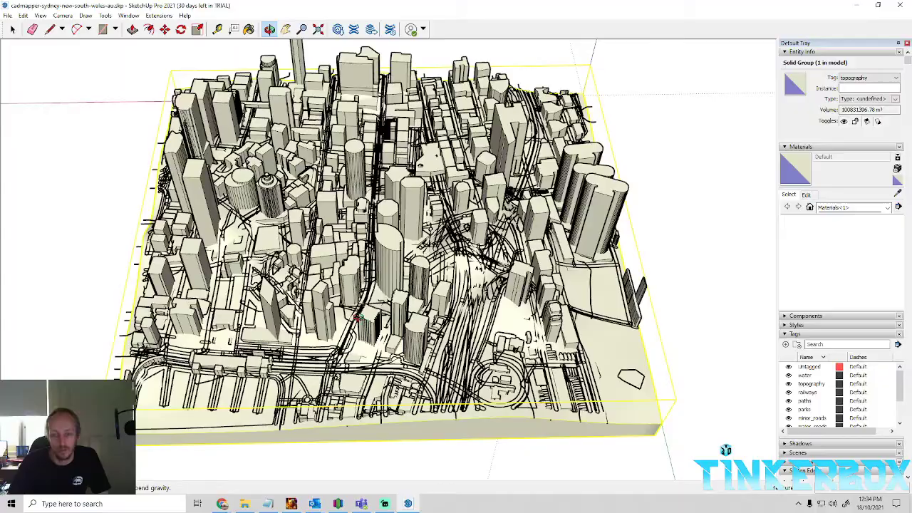
drag(400, 328, 645, 352)
drag(404, 380, 823, 401)
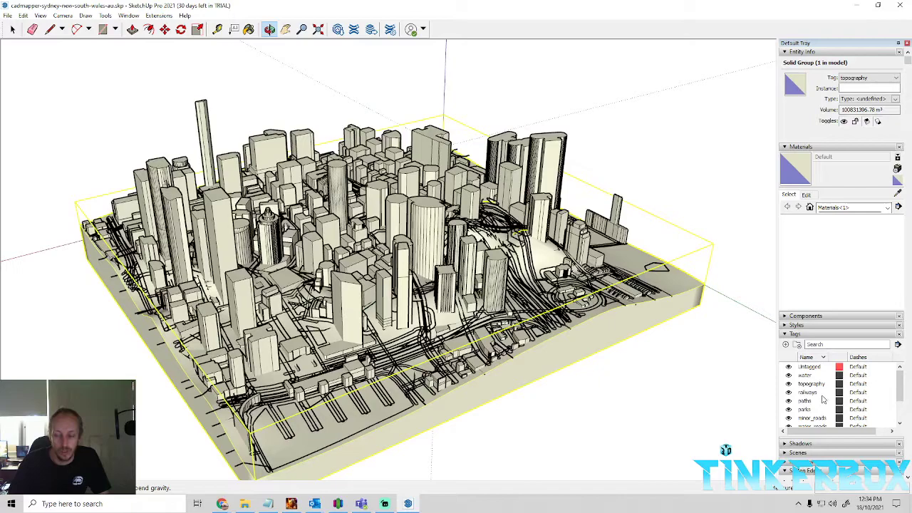
Hide and show the water, railways, paths and parks tags one by one to examine what each contains.
click(789, 375)
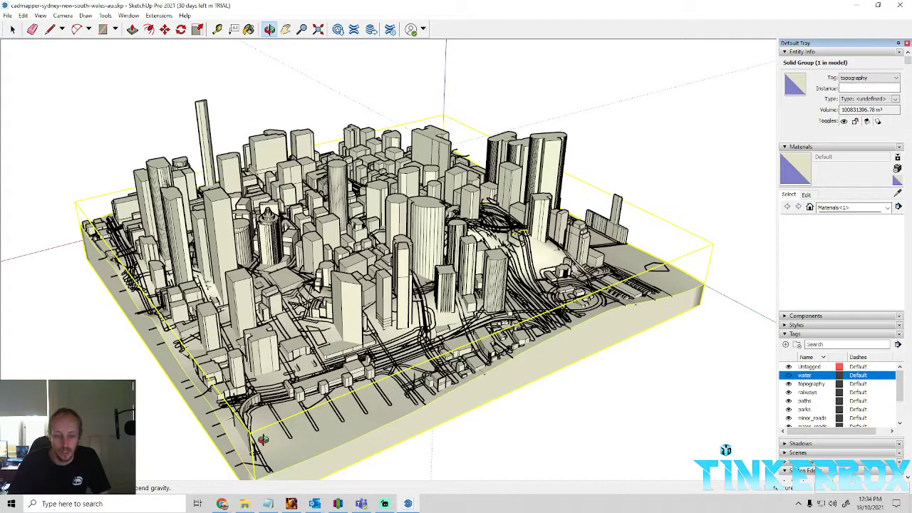
click(788, 377)
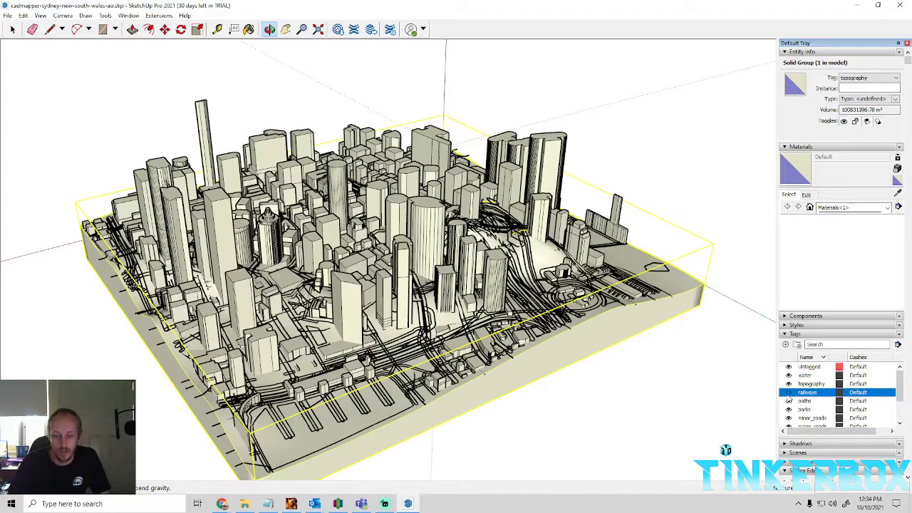
click(790, 395)
click(790, 402)
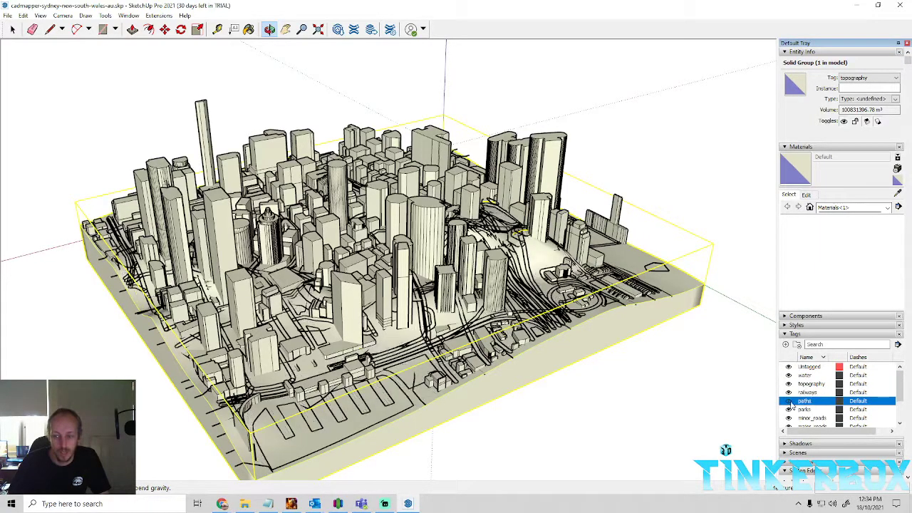
click(788, 402)
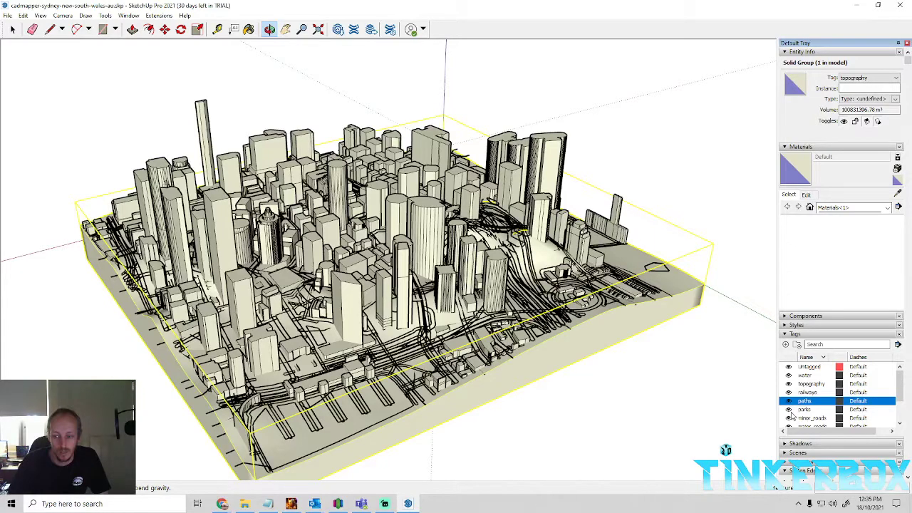
click(789, 410)
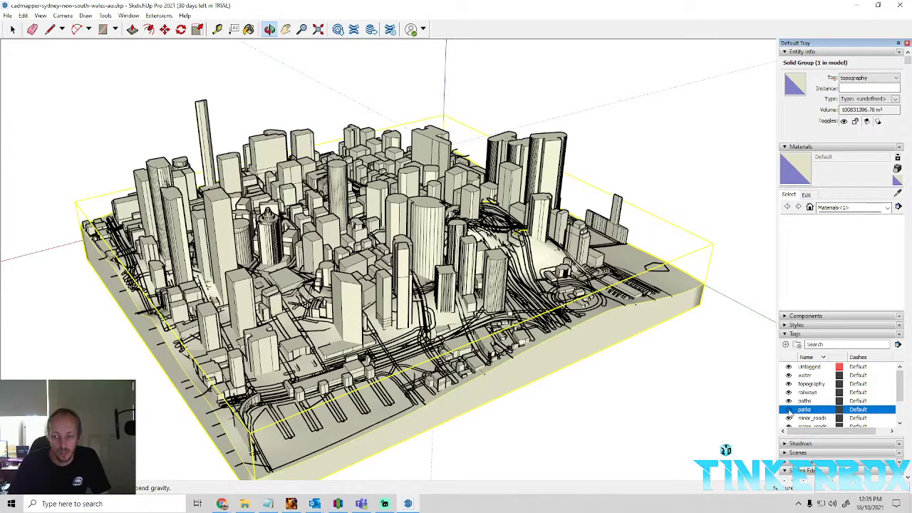
click(789, 412)
Toggle the visibility of the minor_roads, major_roads and highways tags to examine the road lines, and show them again.
scroll(830, 399, down, 2)
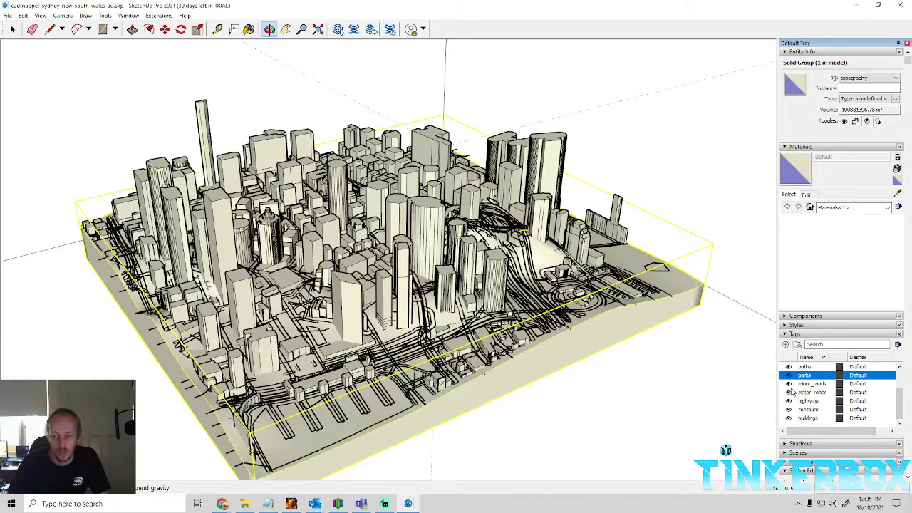
click(789, 385)
click(789, 393)
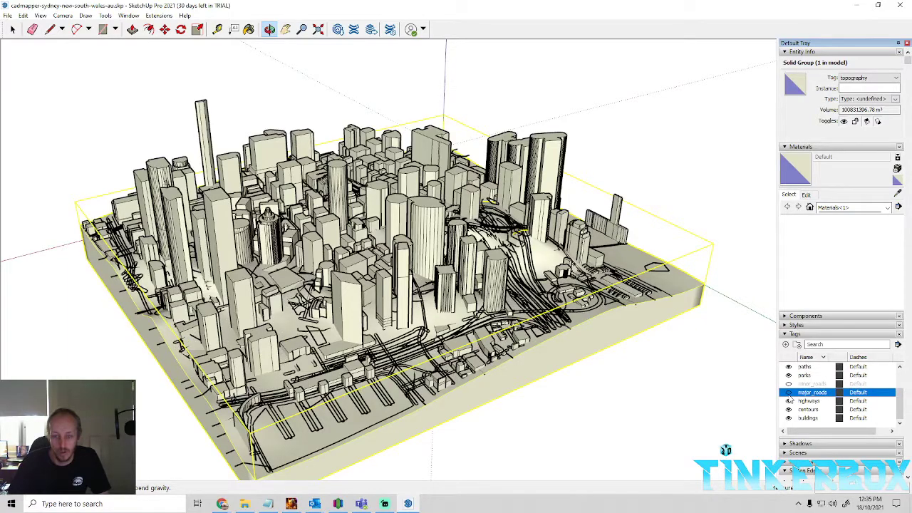
click(789, 393)
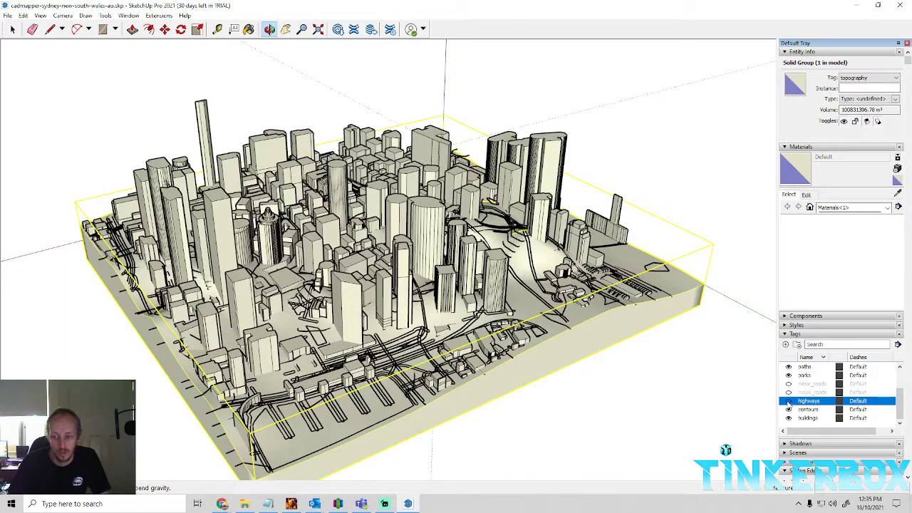
click(789, 393)
click(788, 384)
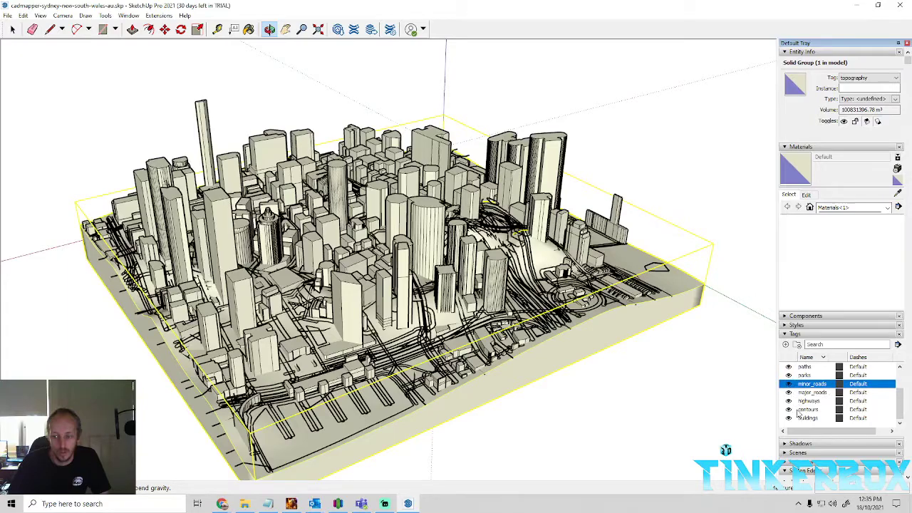
Hide the contours tag, and hide and show the buildings tag to examine the terrain and roads beneath.
click(788, 410)
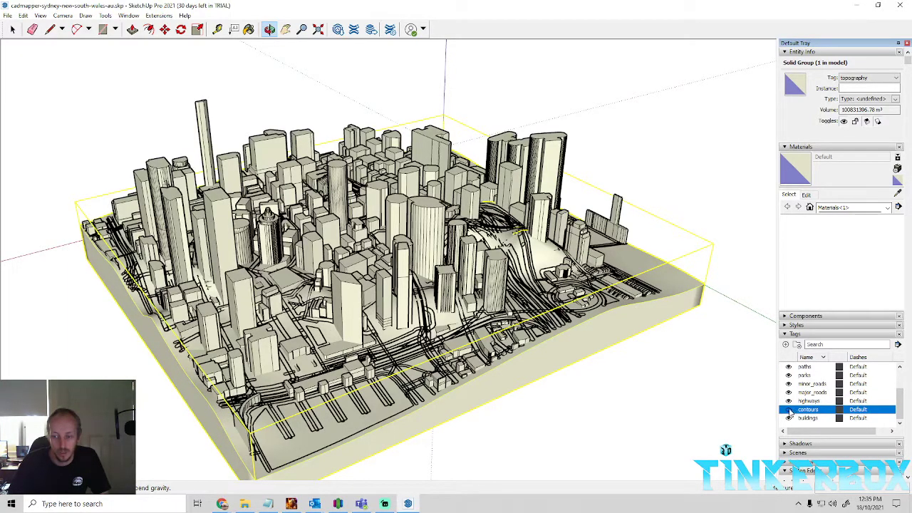
click(788, 410)
click(788, 410)
double_click(810, 410)
click(788, 419)
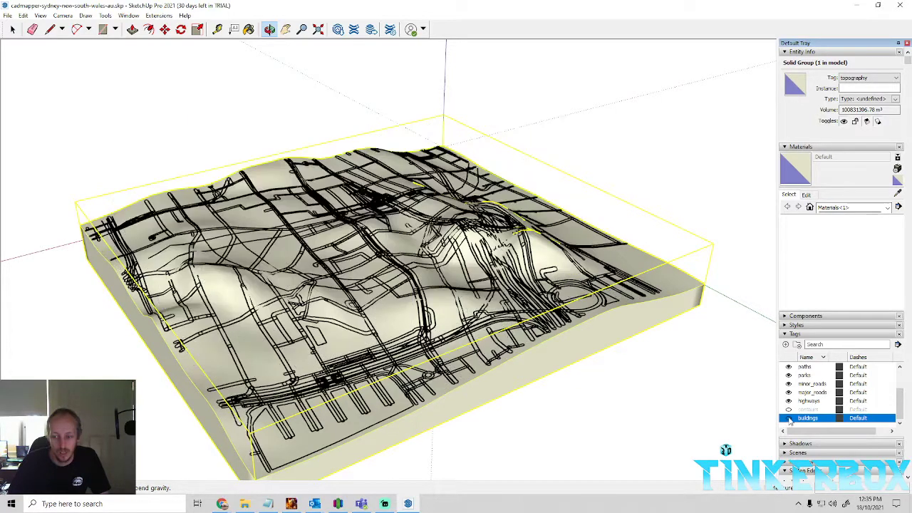
click(788, 418)
scroll(850, 401, down, 2)
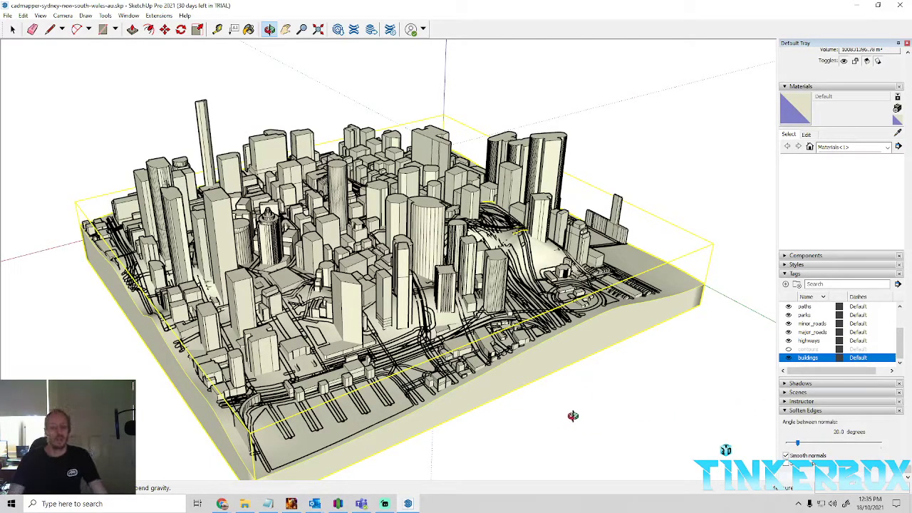
Inspect the whole city from several angles and up close around the flat-roofed building with round roof details.
drag(407, 251, 475, 350)
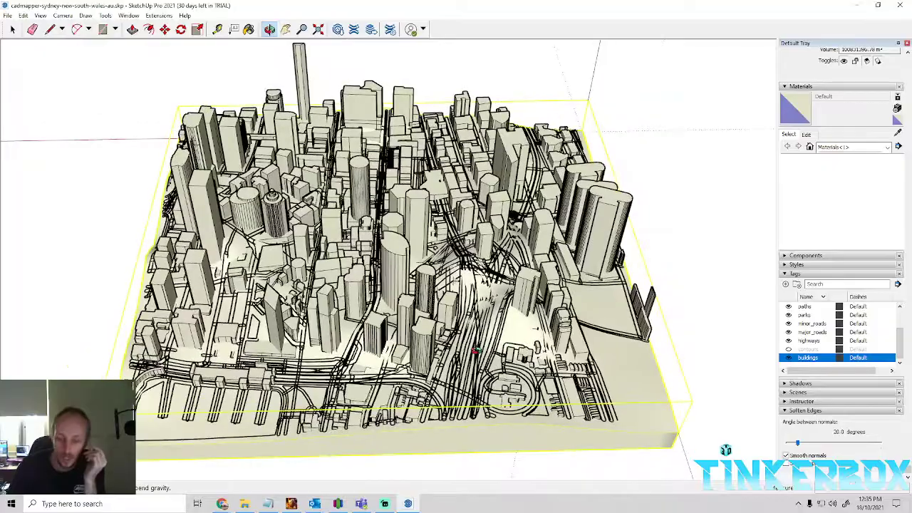
drag(495, 302, 132, 85)
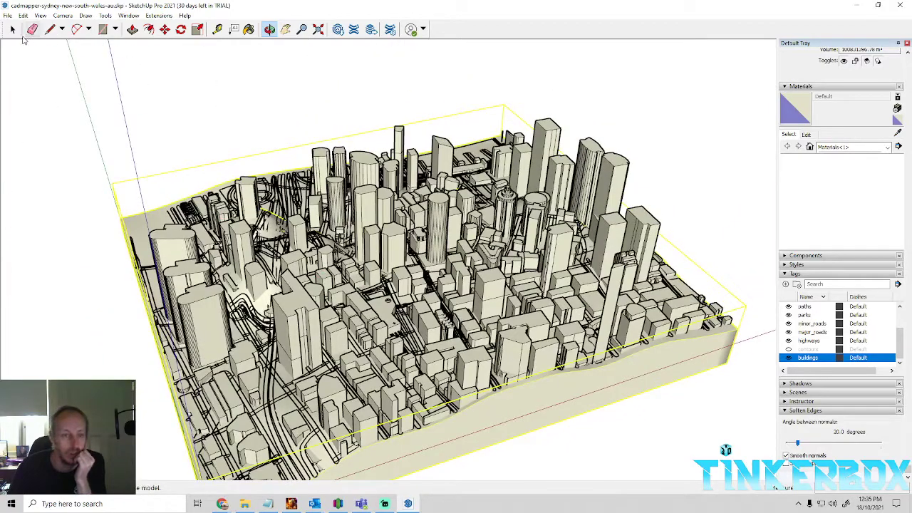
click(13, 29)
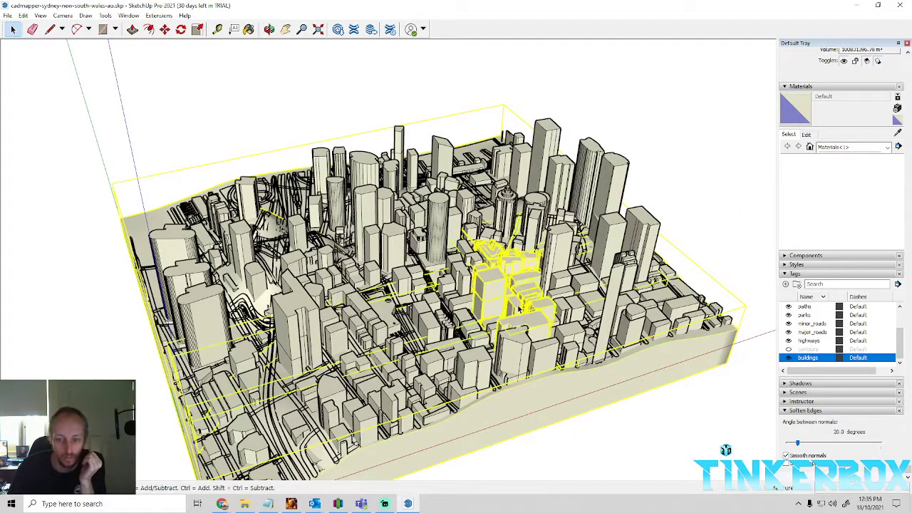
click(651, 417)
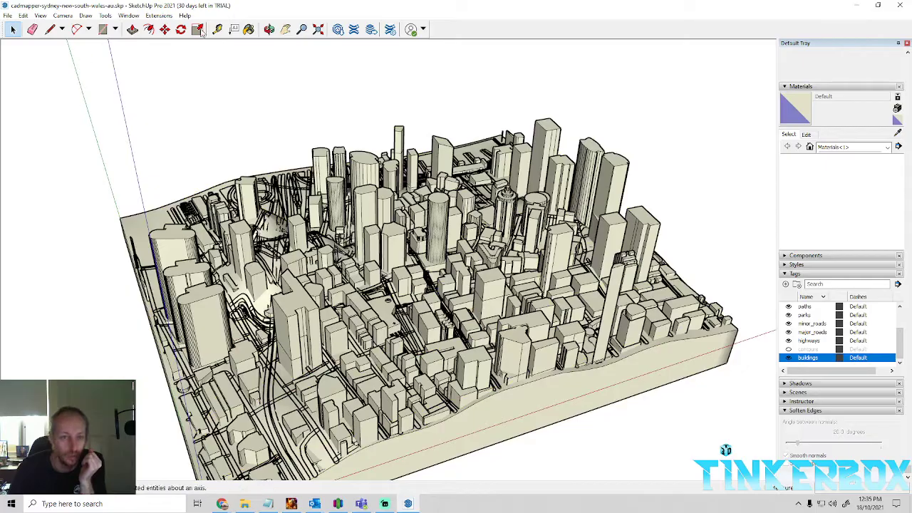
click(269, 29)
drag(485, 271, 238, 292)
scroll(239, 292, up, 6)
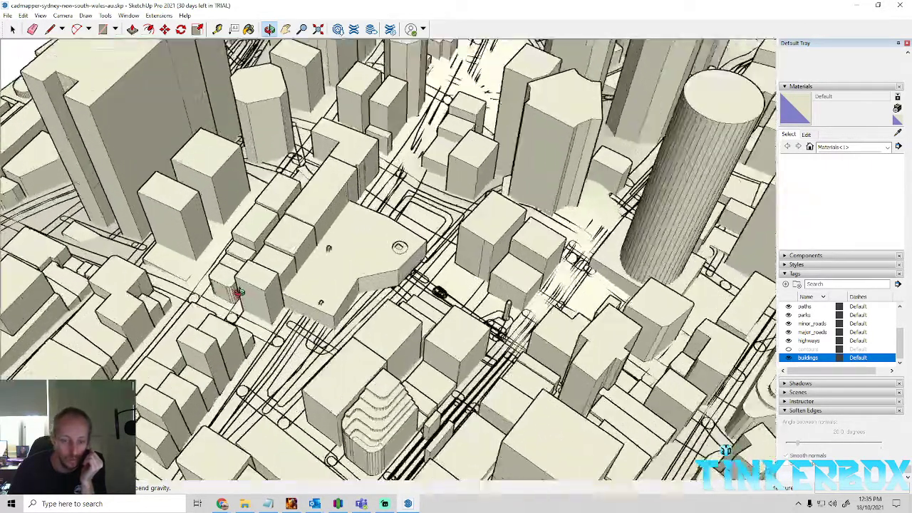
scroll(239, 292, up, 1)
Open the flat-roofed building's group, select its roof face to examine how it is built, and leave the group.
click(12, 30)
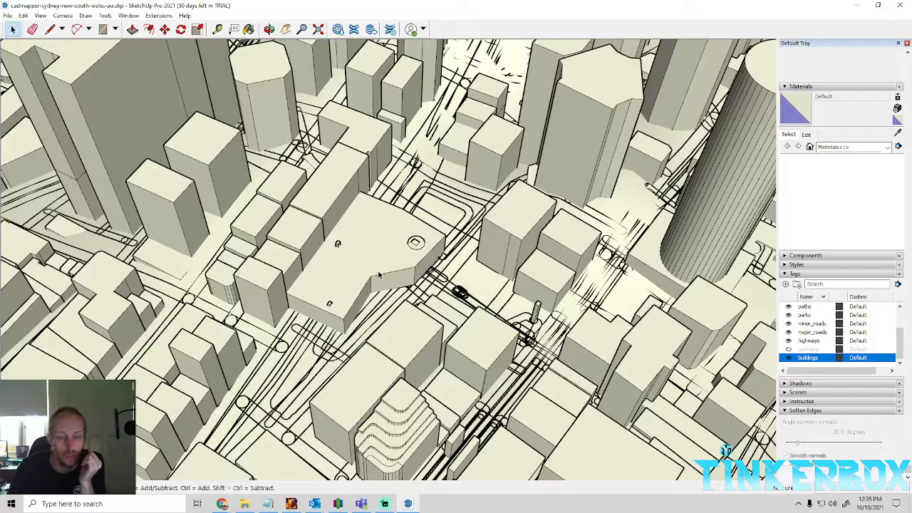
click(372, 247)
double_click(373, 249)
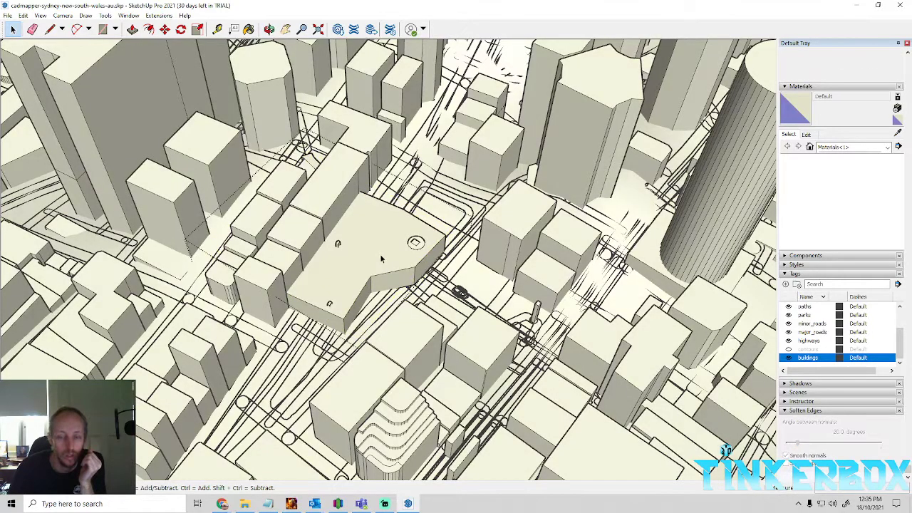
scroll(433, 383, down, 6)
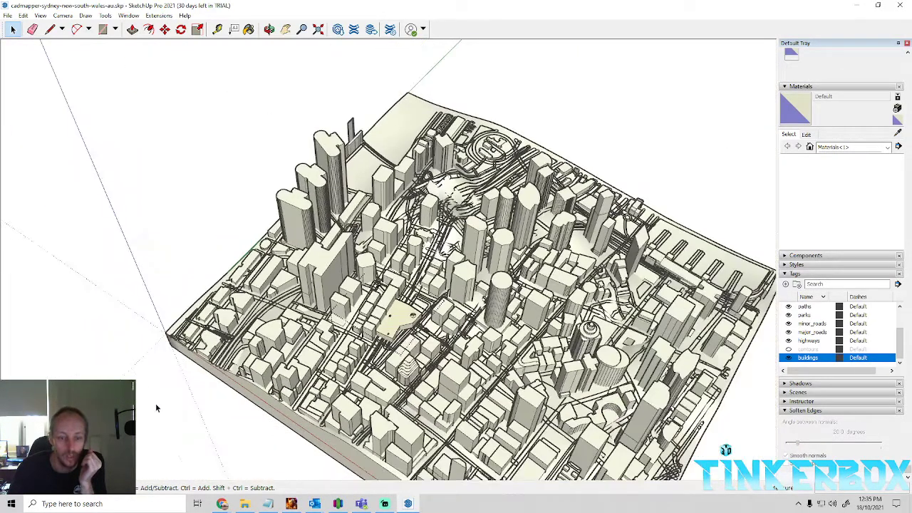
click(158, 409)
click(248, 297)
click(253, 241)
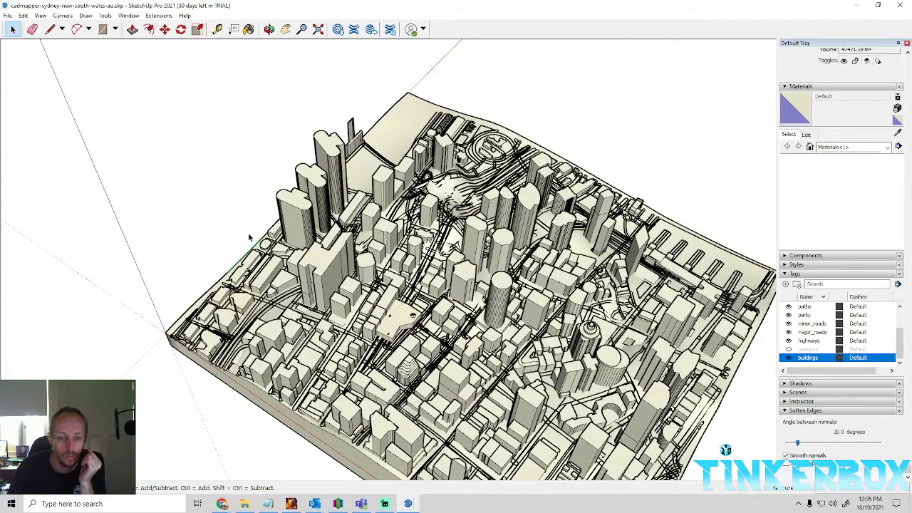
Explode the solid terrain group under the city.
click(412, 115)
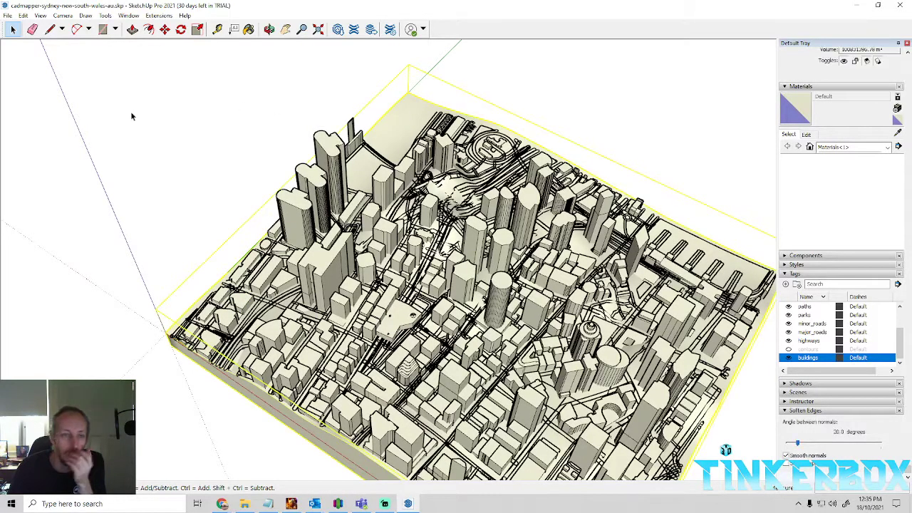
right_click(402, 112)
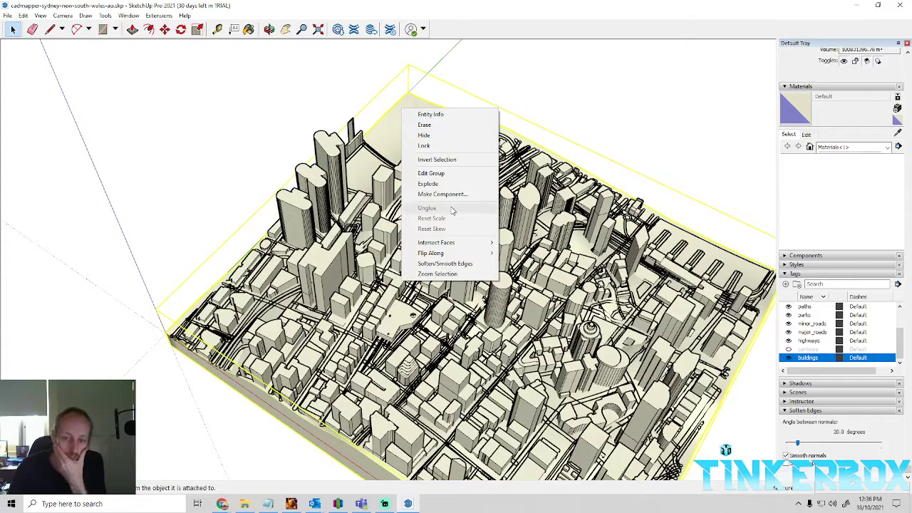
click(443, 185)
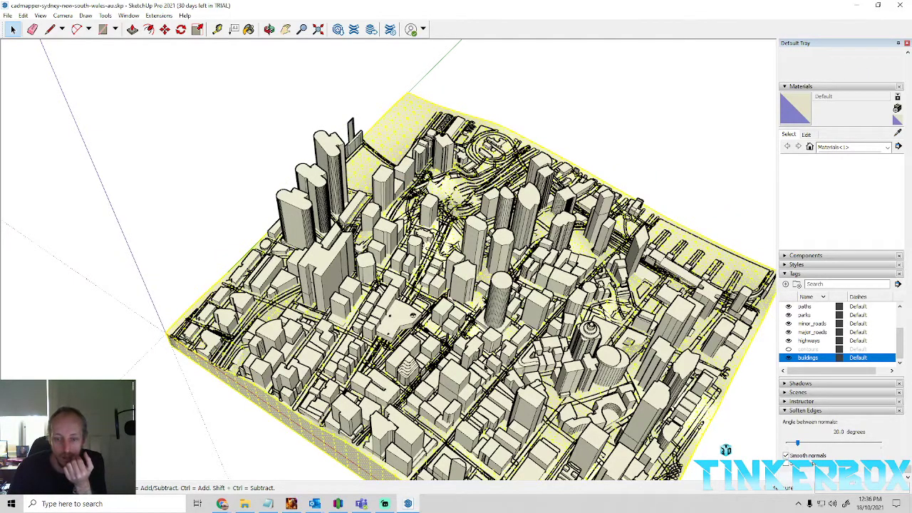
Check that individual buildings are still grouped by opening the large box-shaped block and selecting the flat-roofed building.
scroll(392, 381, up, 5)
click(392, 382)
scroll(431, 384, up, 1)
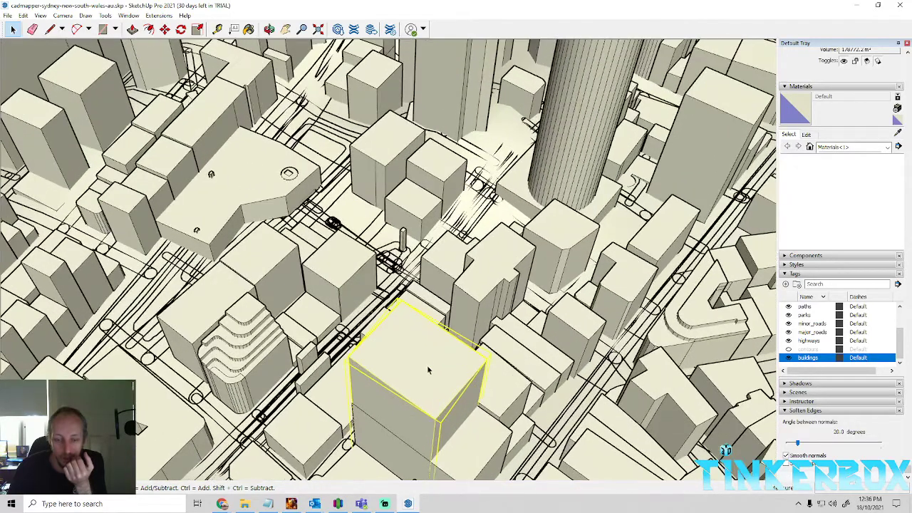
double_click(429, 369)
scroll(263, 263, down, 2)
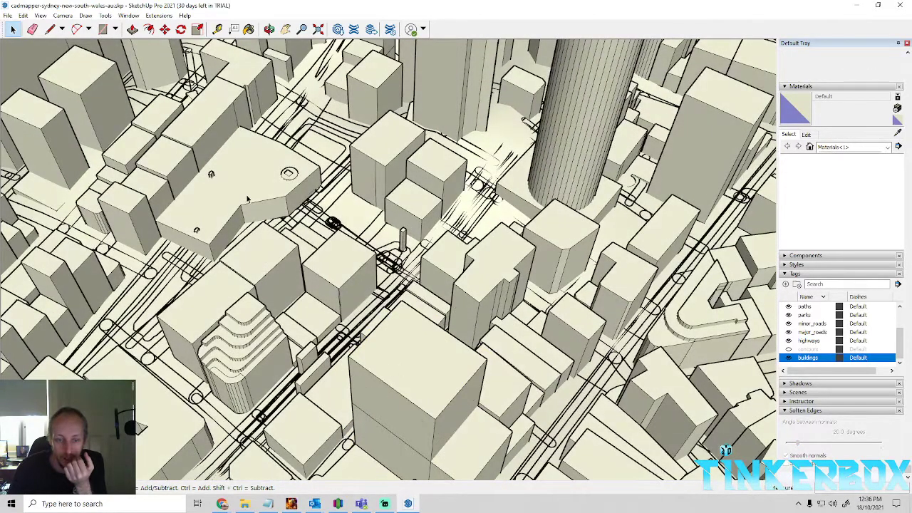
click(248, 200)
scroll(400, 350, up, 2)
scroll(437, 349, up, 2)
scroll(437, 350, down, 1)
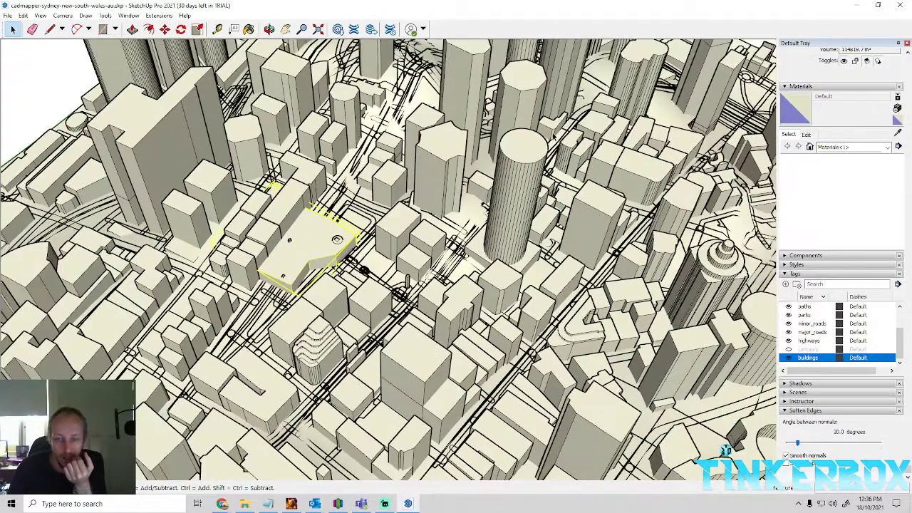
Explode the group of the tall cylindrical tower.
click(529, 148)
right_click(530, 151)
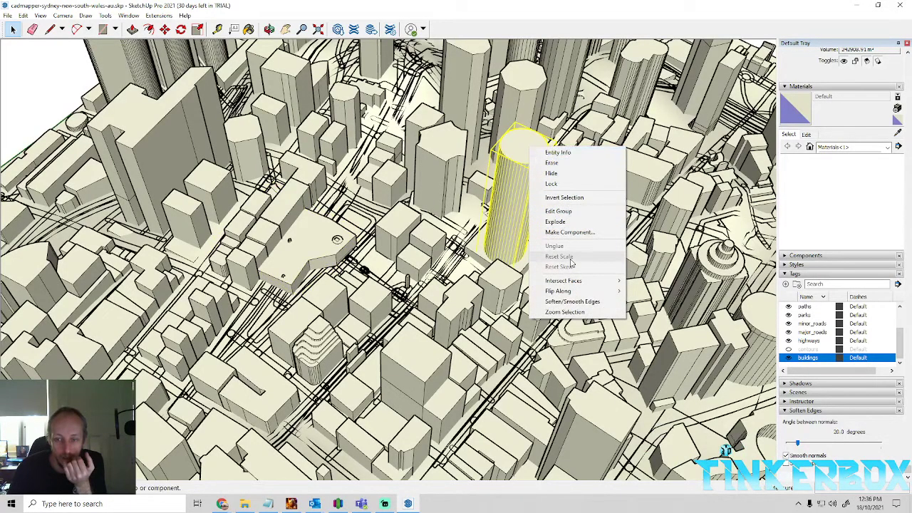
click(563, 219)
Try Push/Pull on the cylindrical tower's roof face to vary the tower's height.
scroll(524, 171, up, 6)
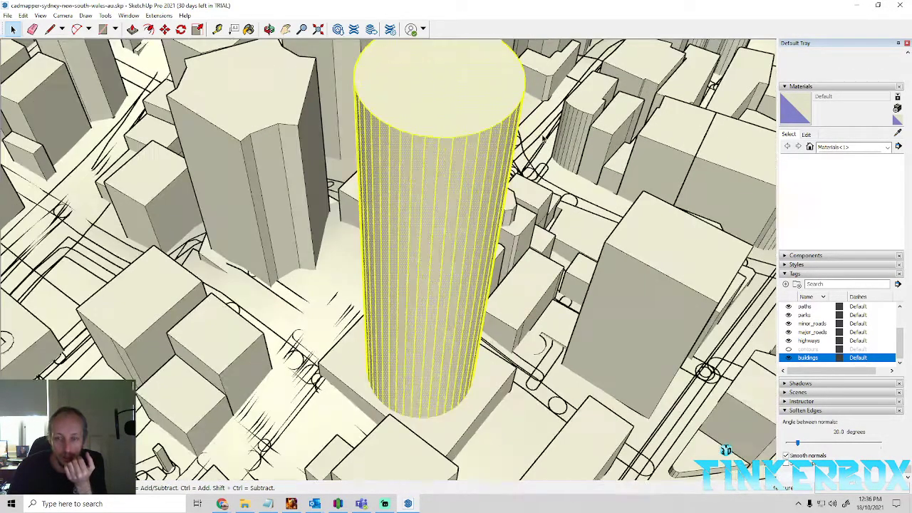
click(449, 171)
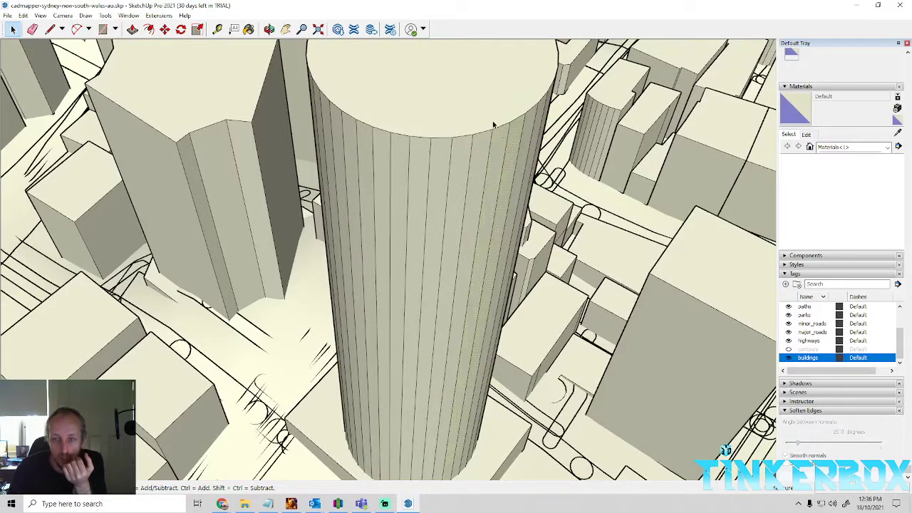
scroll(451, 273, down, 5)
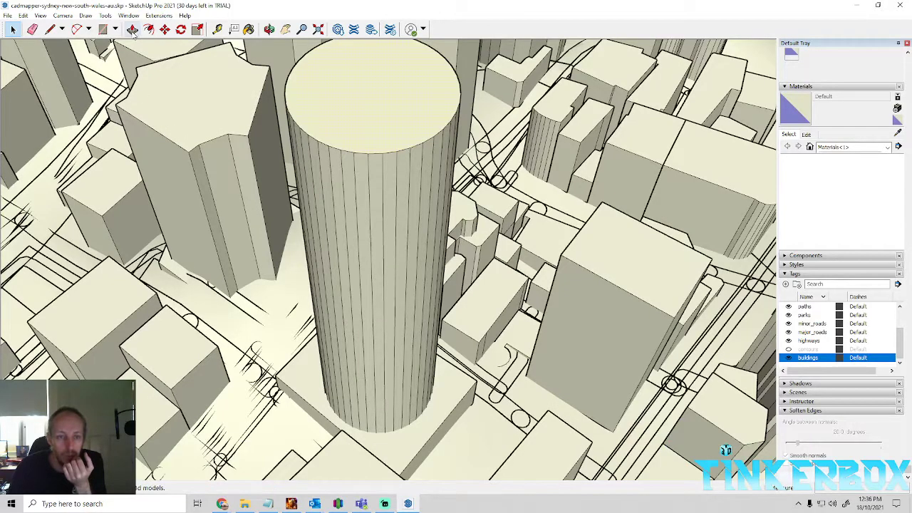
click(133, 30)
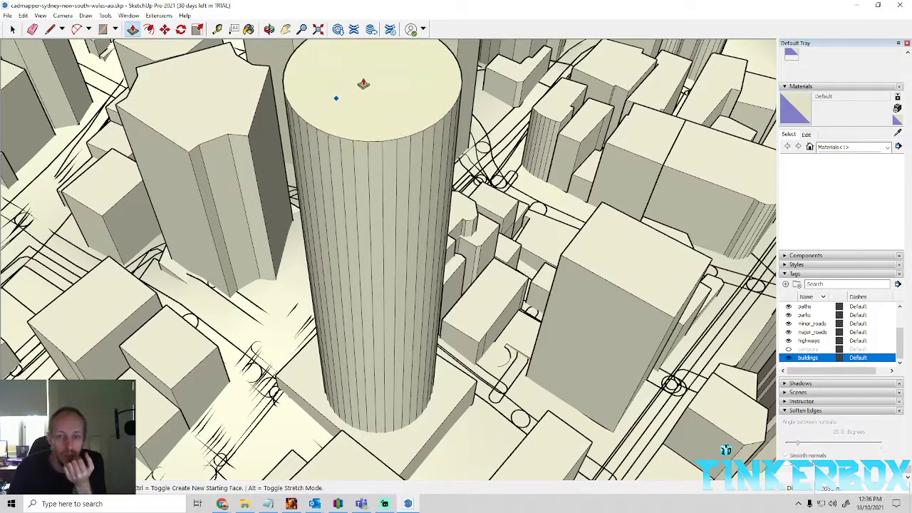
drag(361, 79, 378, 121)
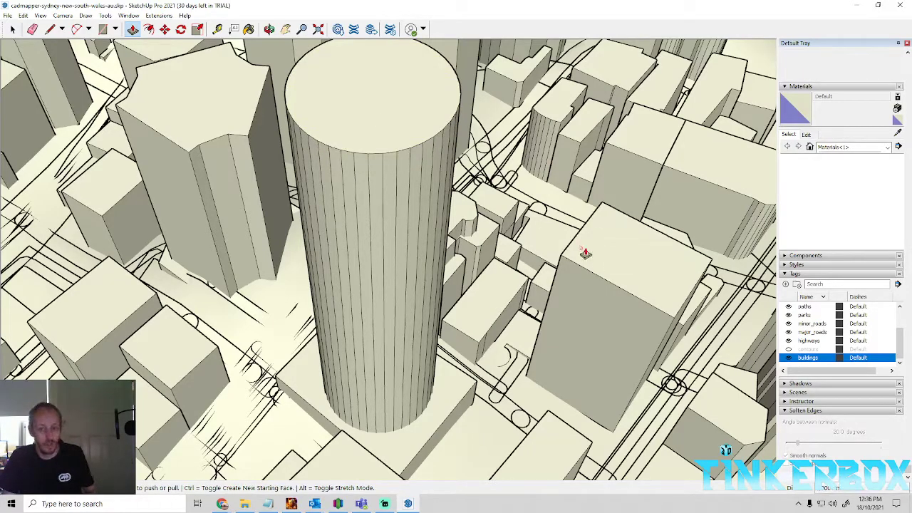
Try to Push/Pull the exploded terrain surface around the waterfront piers.
scroll(585, 253, down, 10)
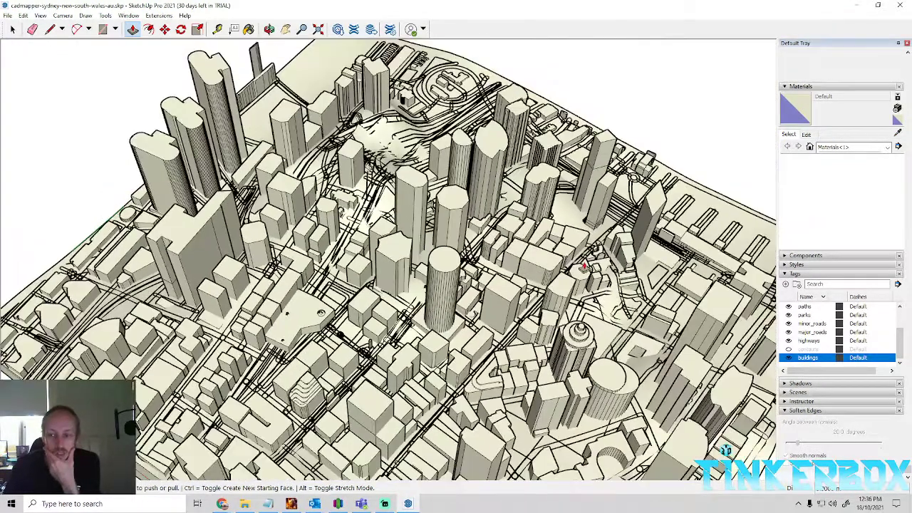
scroll(584, 268, down, 3)
scroll(757, 242, up, 12)
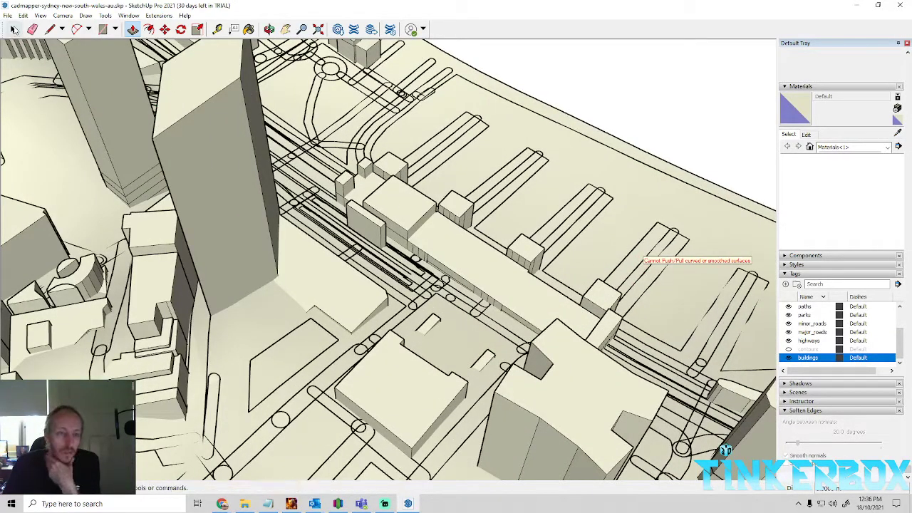
click(13, 29)
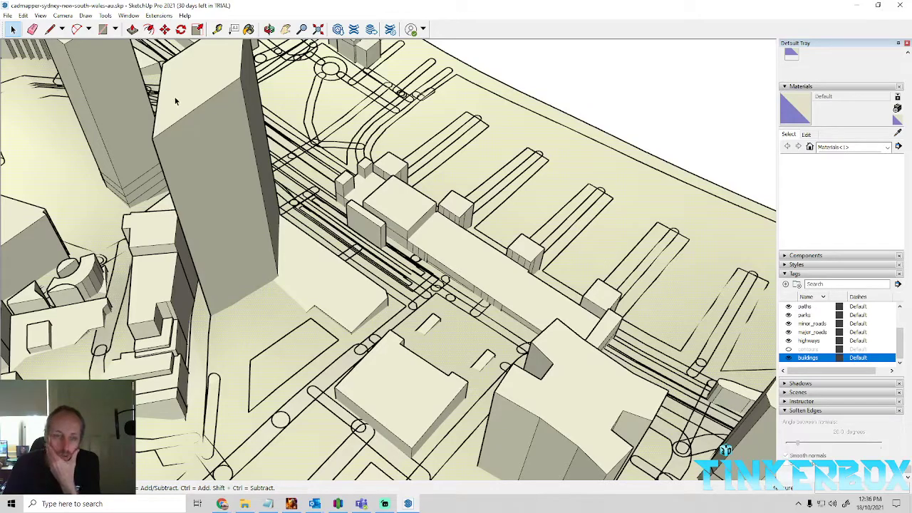
click(133, 28)
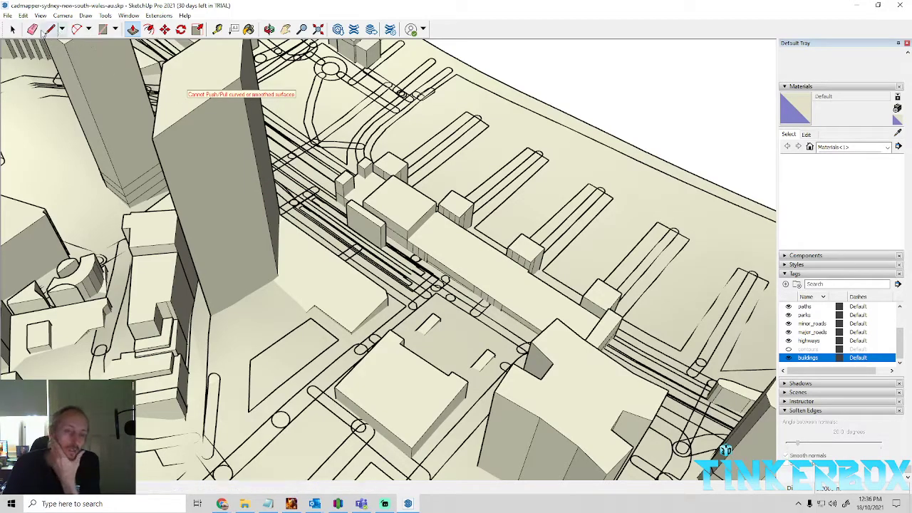
click(13, 28)
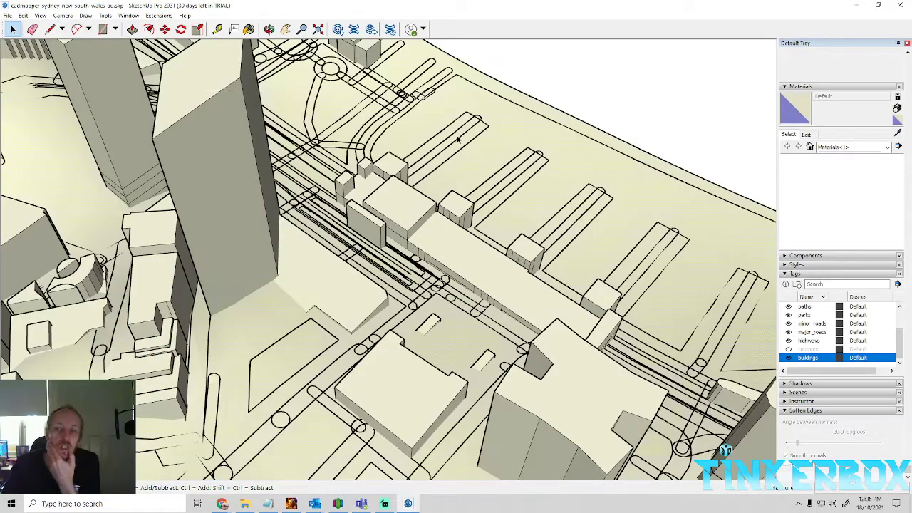
Select the road lines on a pier beside the long waterfront building and try Push/Pull there.
scroll(544, 249, up, 5)
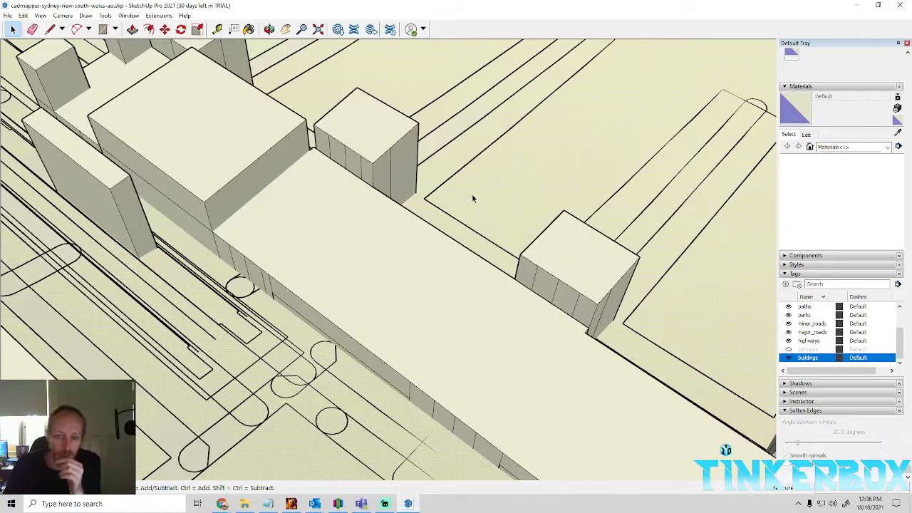
click(450, 145)
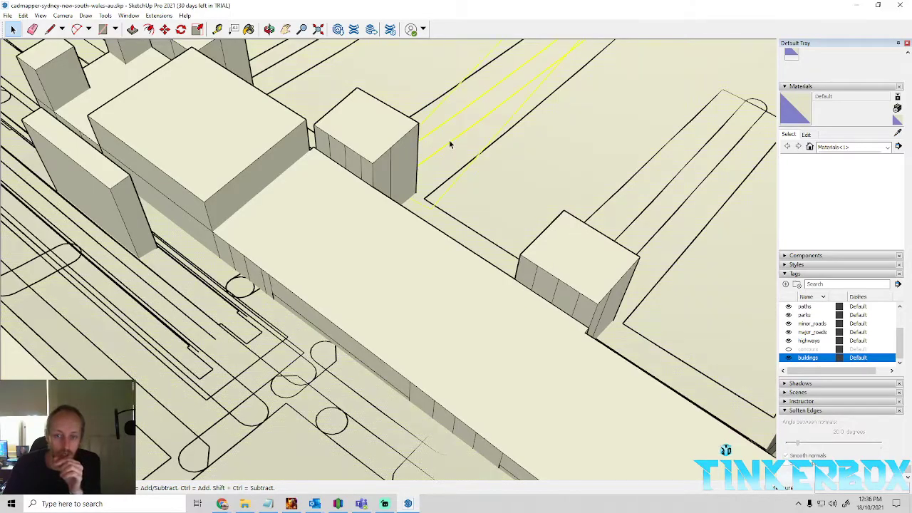
click(133, 29)
scroll(350, 285, down, 3)
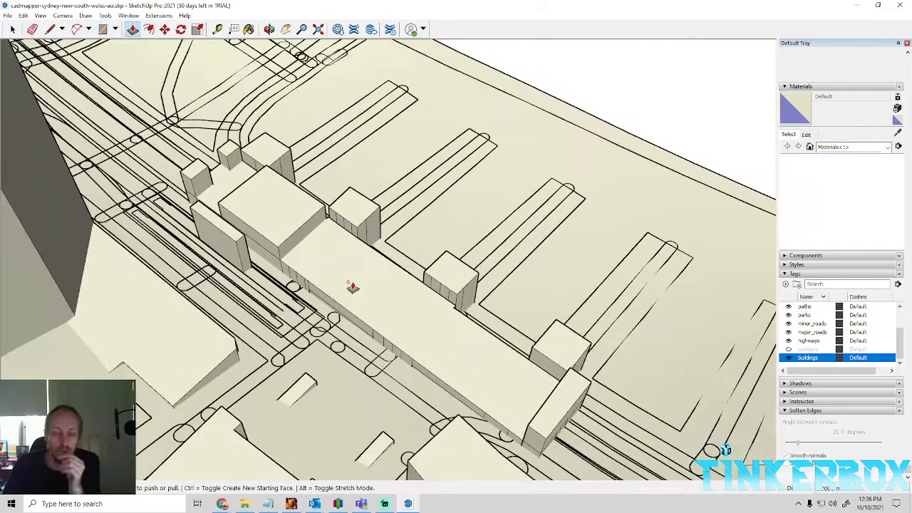
View the complete city model from a distance and from its opposite side.
scroll(353, 288, down, 8)
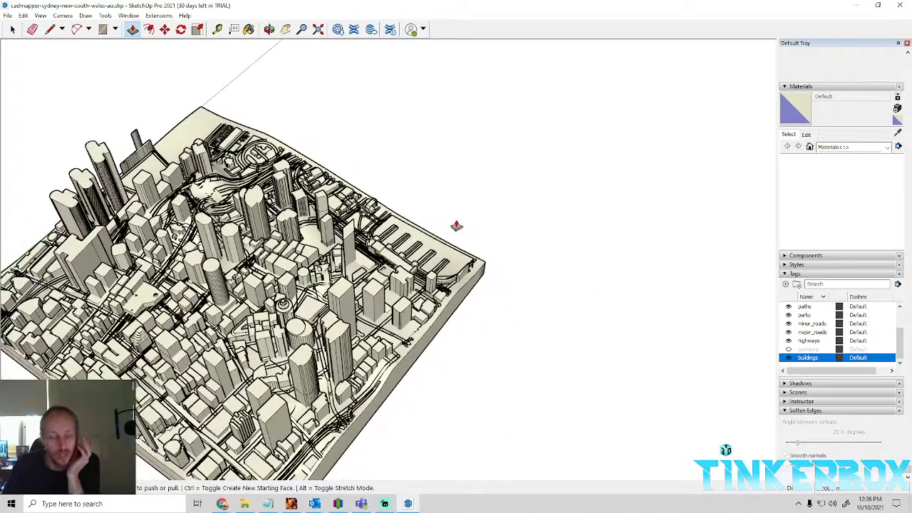
scroll(460, 198, down, 2)
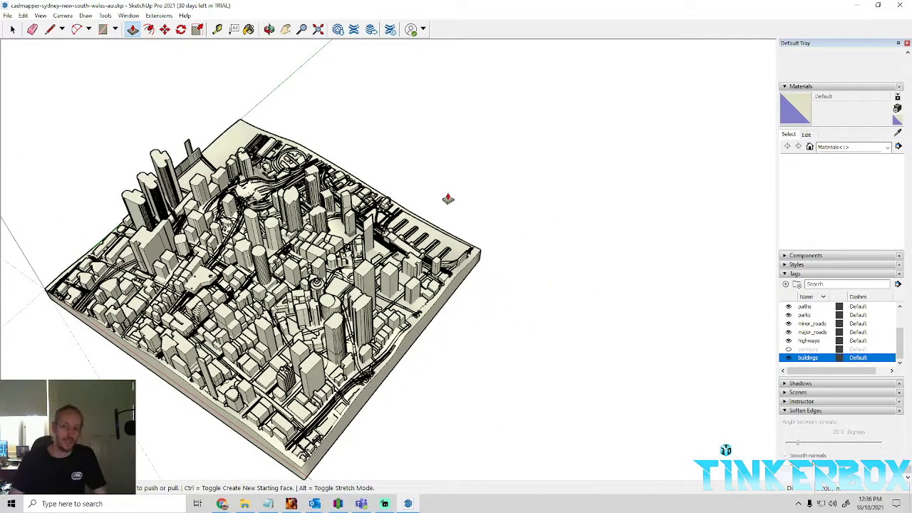
click(270, 29)
drag(269, 298, 437, 372)
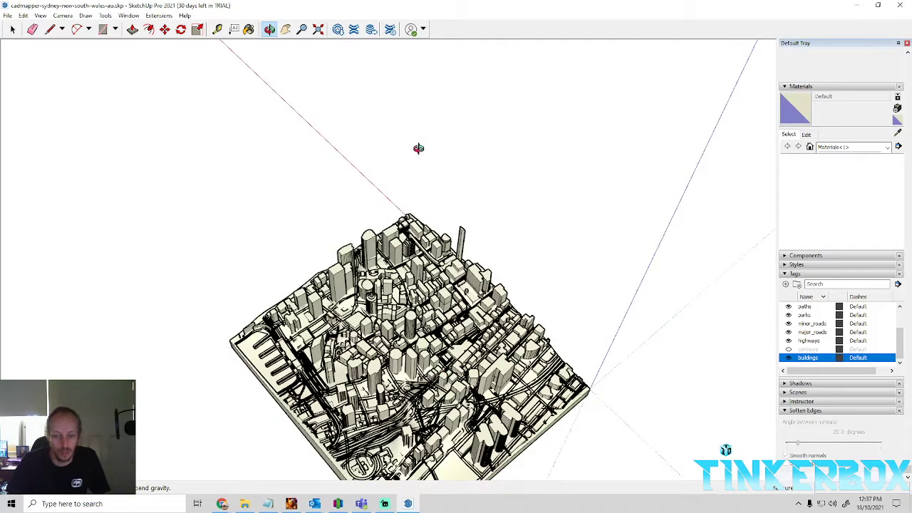
Examine the solid city model up close and from above, around the stadium, rail lines and waterfront piers.
scroll(469, 422, up, 6)
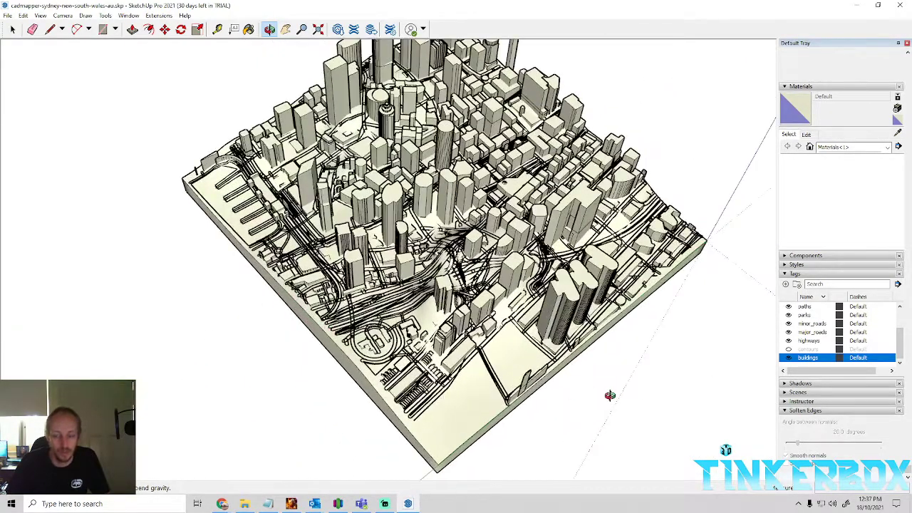
scroll(610, 395, up, 2)
drag(586, 377, 369, 435)
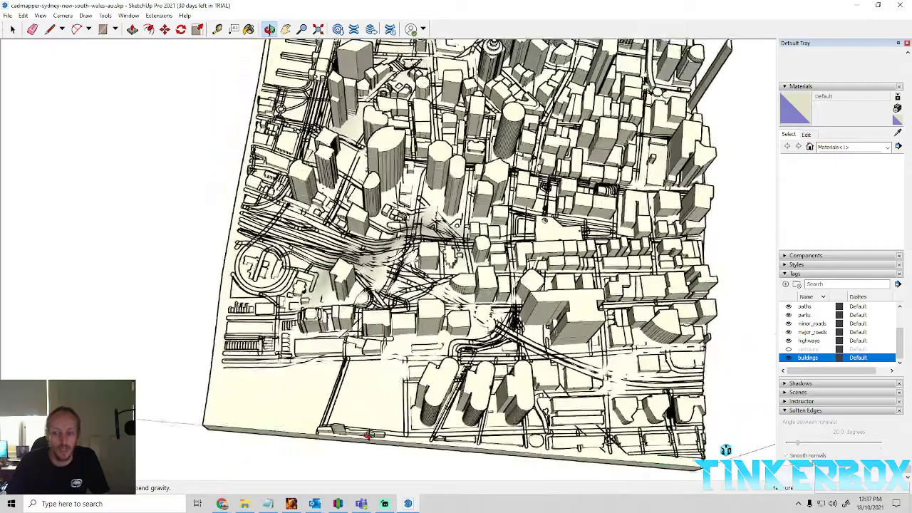
scroll(335, 342, down, 5)
drag(299, 300, 285, 264)
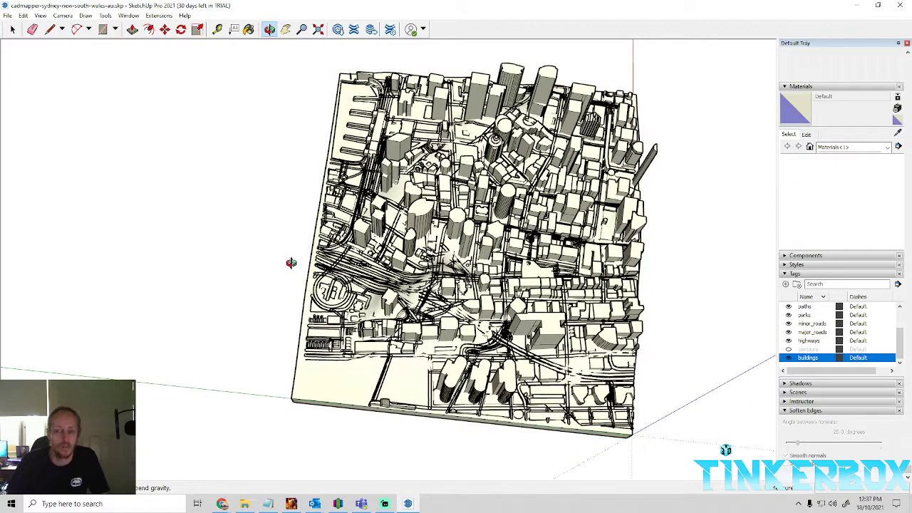
mouse_move(371, 423)
mouse_down()
mouse_move(363, 442)
mouse_move(276, 387)
mouse_move(218, 342)
mouse_move(187, 292)
mouse_move(336, 367)
mouse_move(377, 408)
mouse_up()
drag(106, 208, 136, 264)
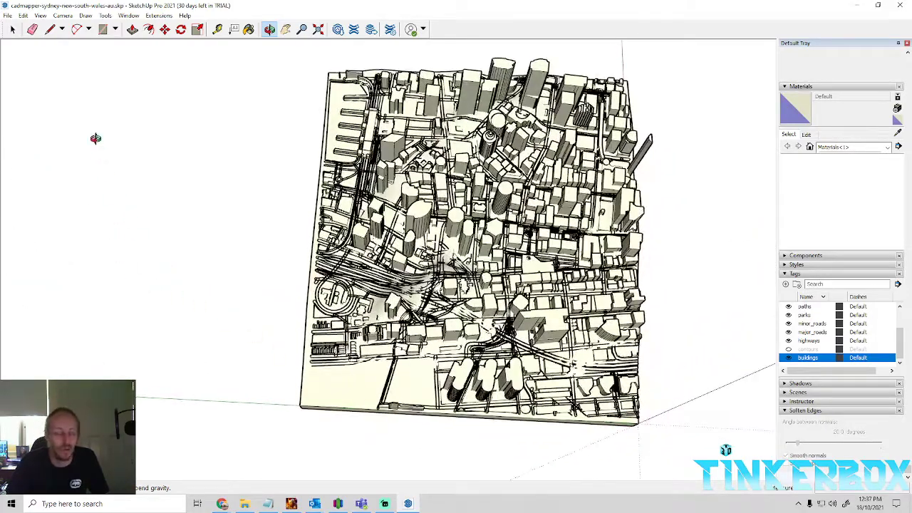
Export the city model to the Desktop as a StereoLithography file named cadmapper-sydney-new-south-wales-au.stl.
click(7, 15)
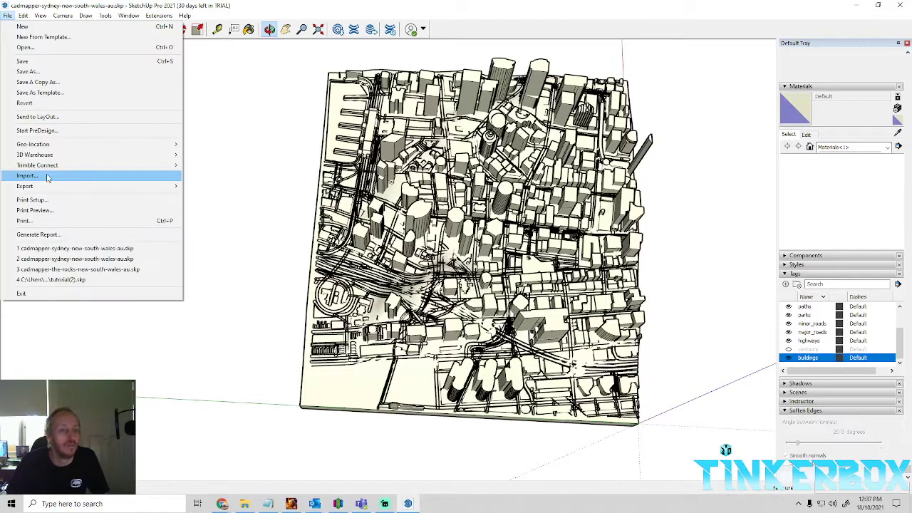
mouse_move(53, 188)
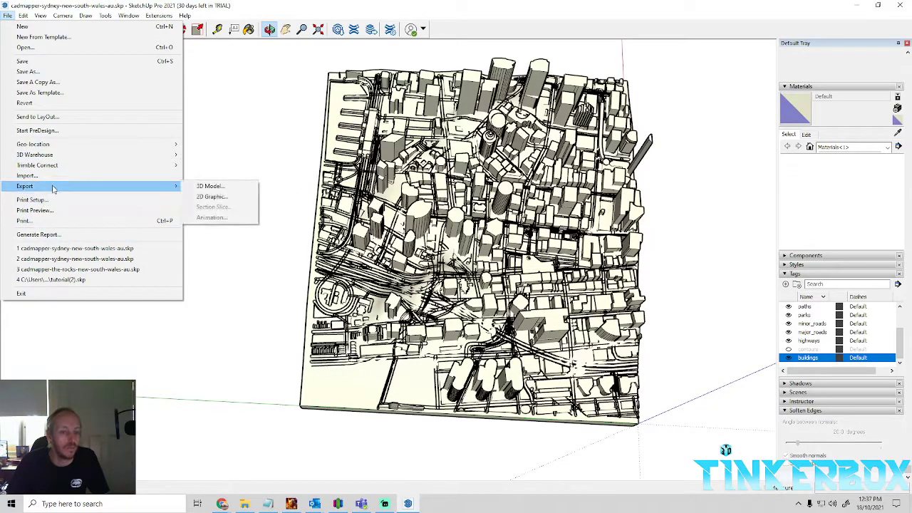
click(199, 186)
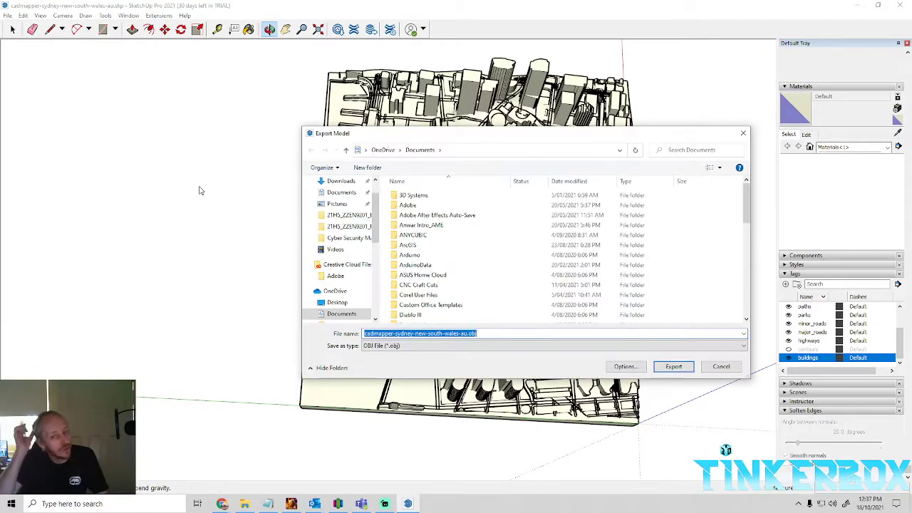
click(408, 347)
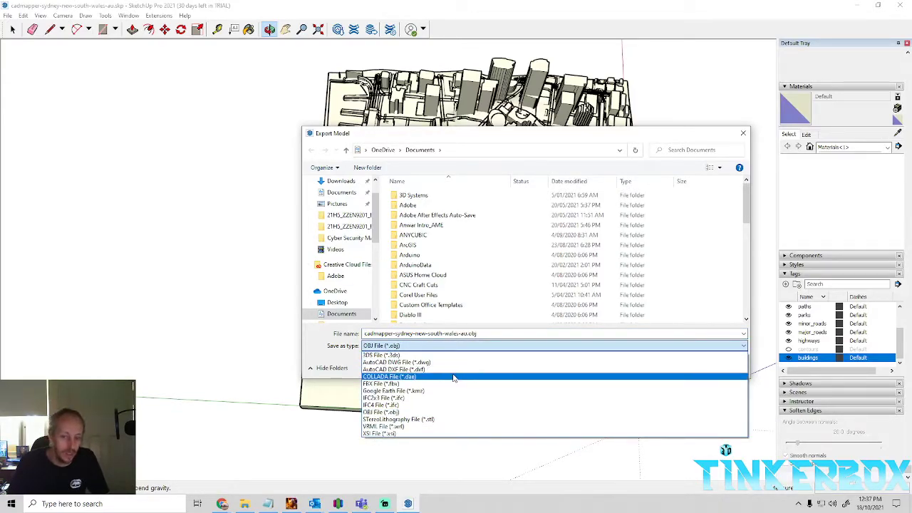
click(428, 420)
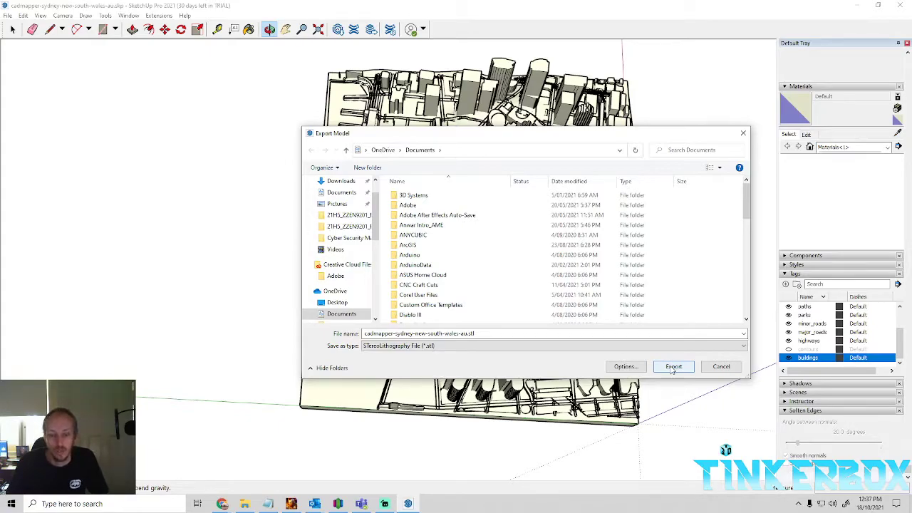
scroll(367, 206, up, 1)
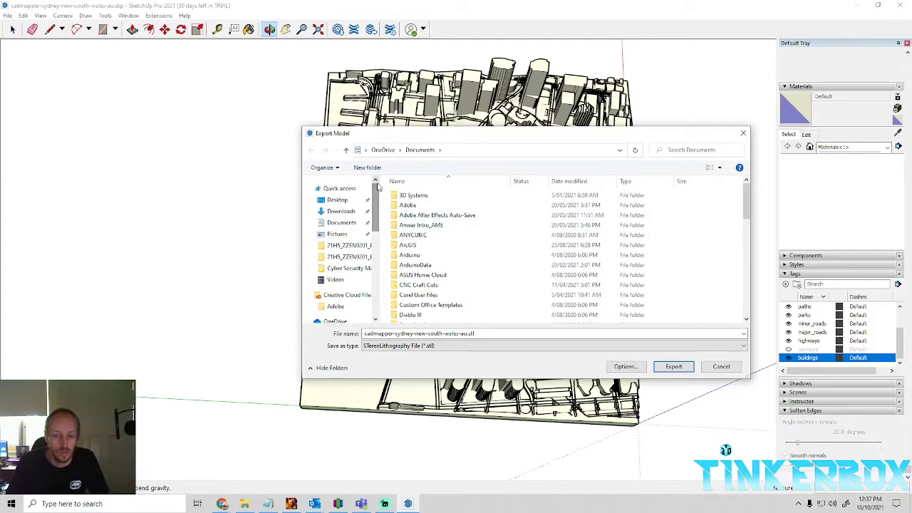
click(336, 200)
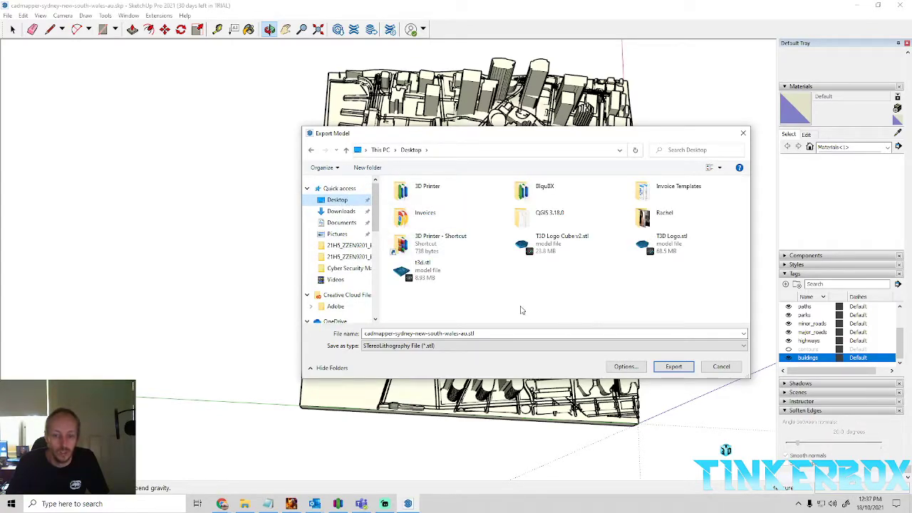
click(674, 366)
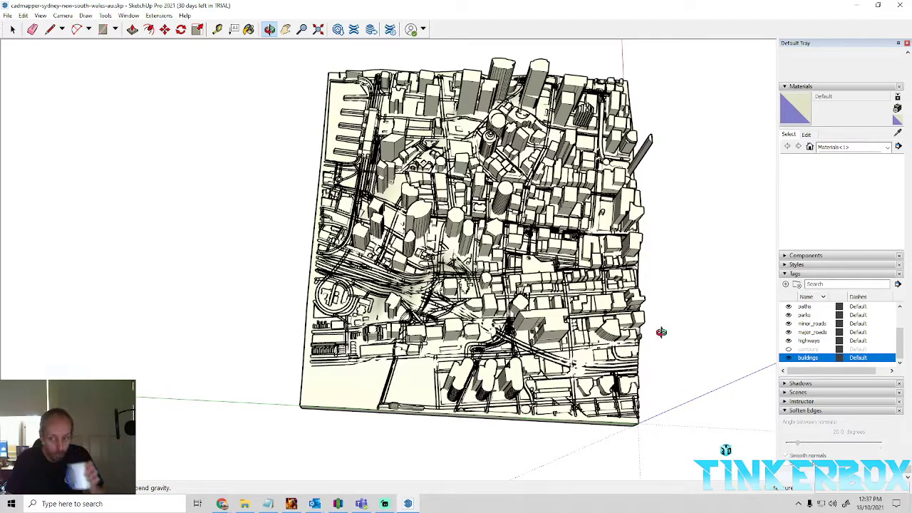
Load the exported STL from the desktop in Simplify3D and remove the first of the two listed city models.
click(857, 7)
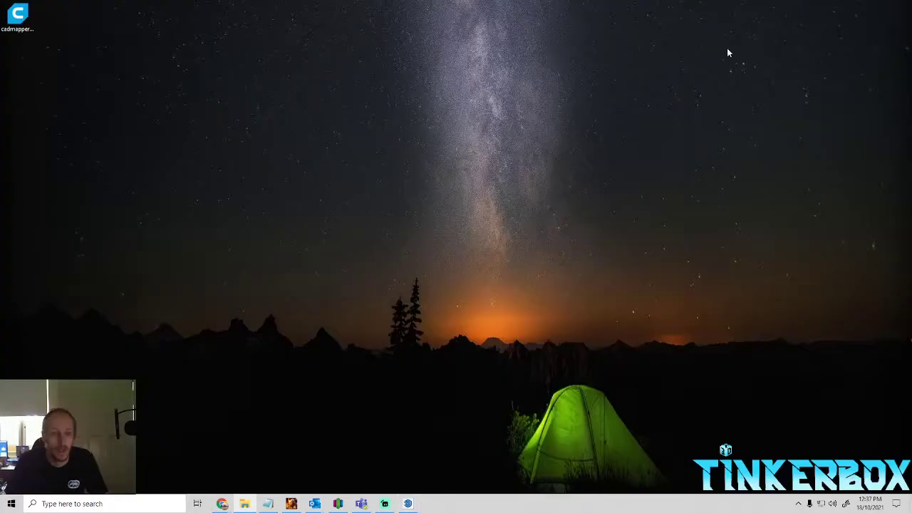
click(29, 30)
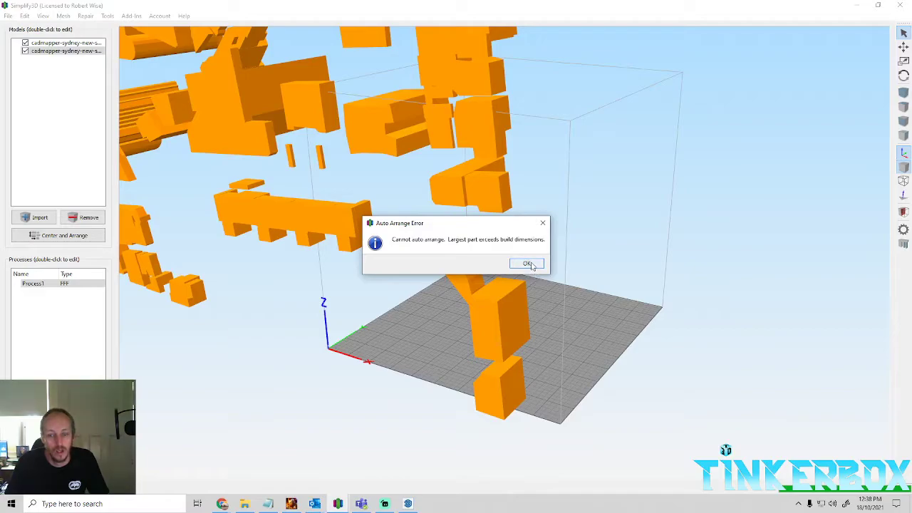
click(526, 263)
click(86, 44)
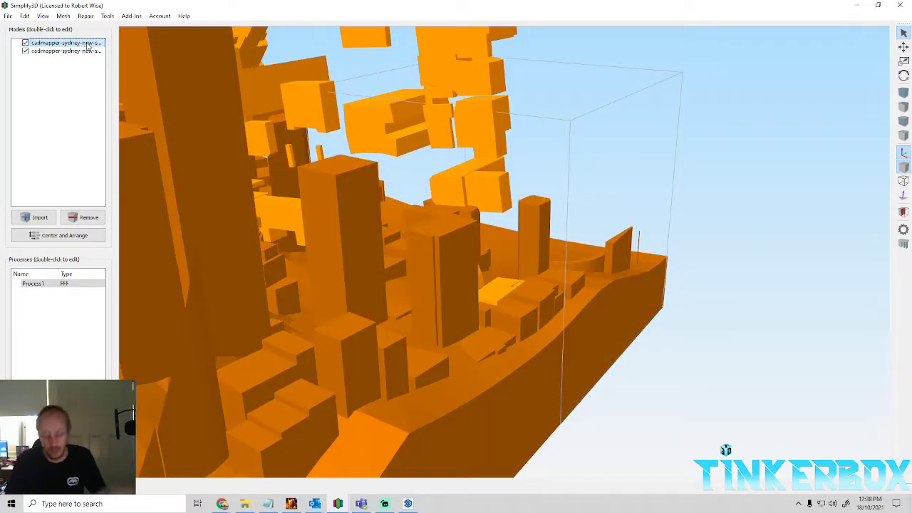
key(Delete)
Scale the remaining city model to the maximum size of the printer's build volume.
scroll(424, 228, down, 4)
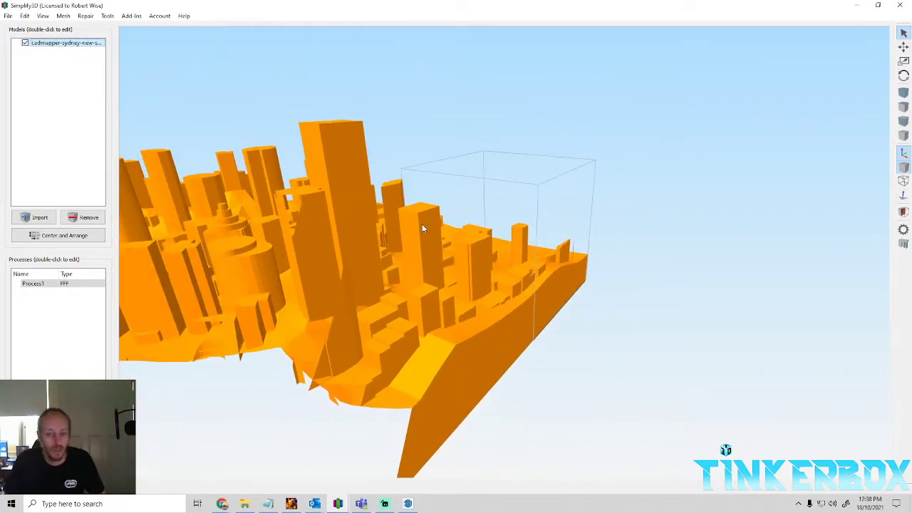
scroll(483, 308, up, 3)
scroll(491, 296, down, 3)
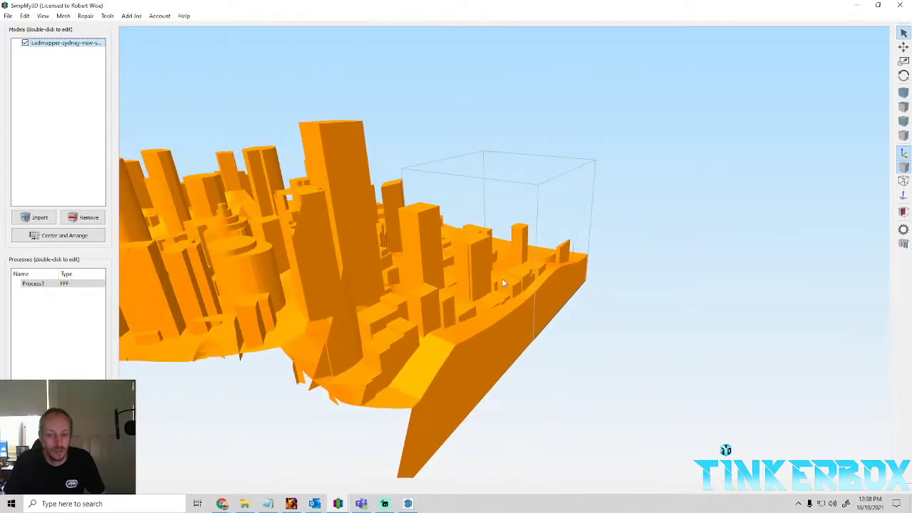
click(306, 237)
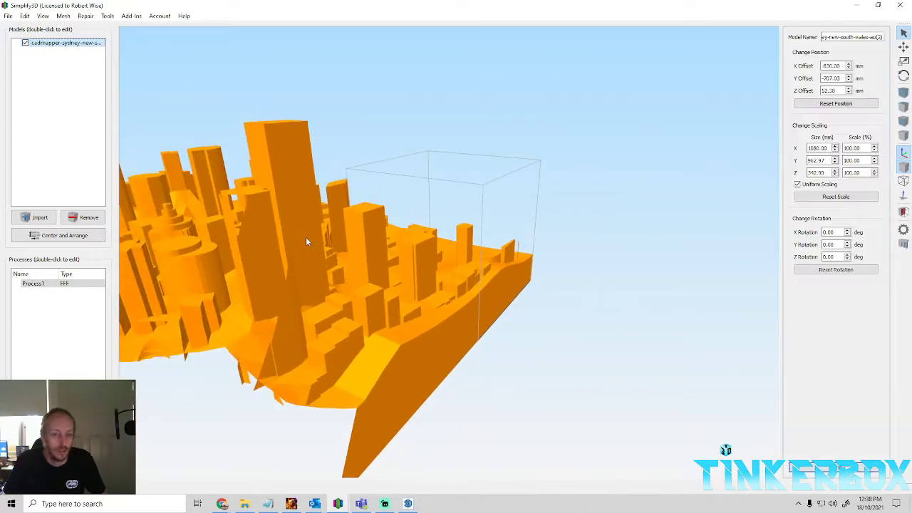
click(24, 16)
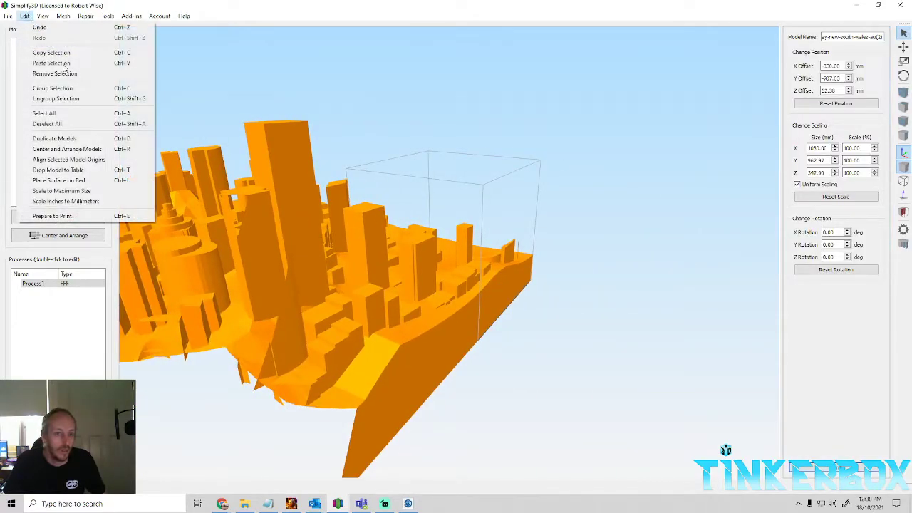
click(84, 190)
Examine the scaled city model on the build plate from overhead, along its edge and from its opposite side.
scroll(574, 397, up, 3)
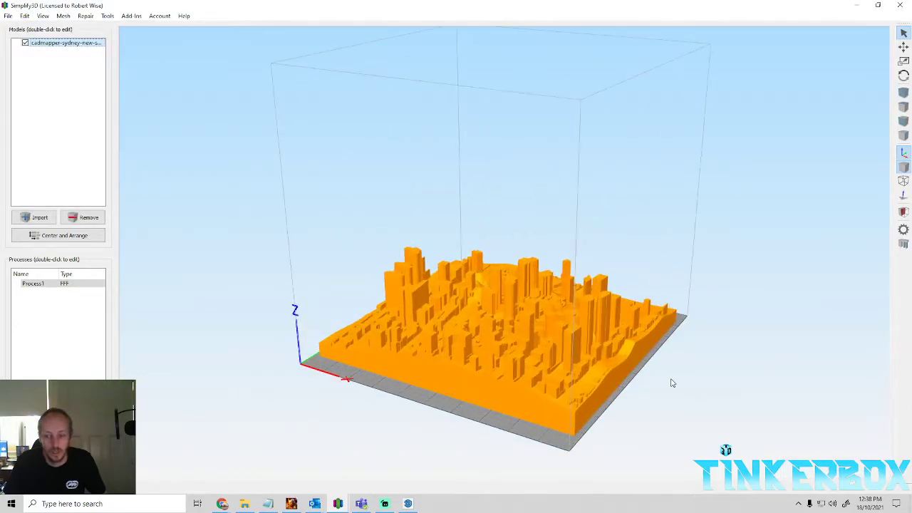
scroll(677, 382, up, 3)
drag(583, 335, 511, 377)
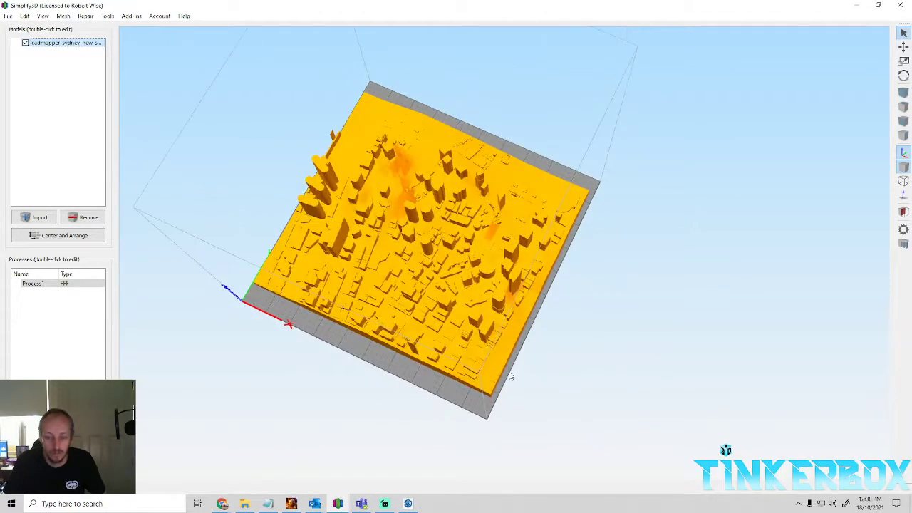
scroll(594, 387, up, 5)
drag(590, 378, 538, 344)
scroll(398, 370, up, 3)
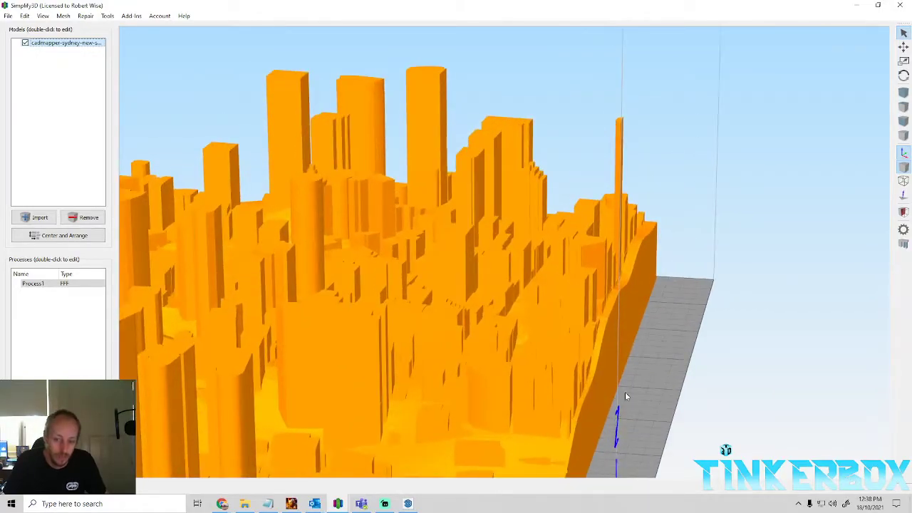
drag(625, 396, 527, 403)
drag(349, 408, 407, 417)
scroll(373, 397, down, 3)
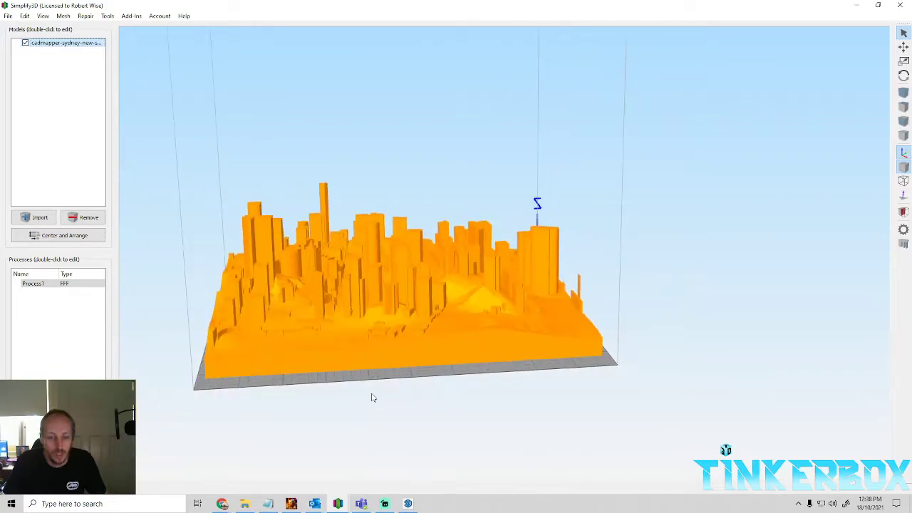
Inspect the skyline, individual towers and terrain relief of the scaled model at close range and from above.
scroll(139, 330, up, 5)
scroll(140, 329, down, 3)
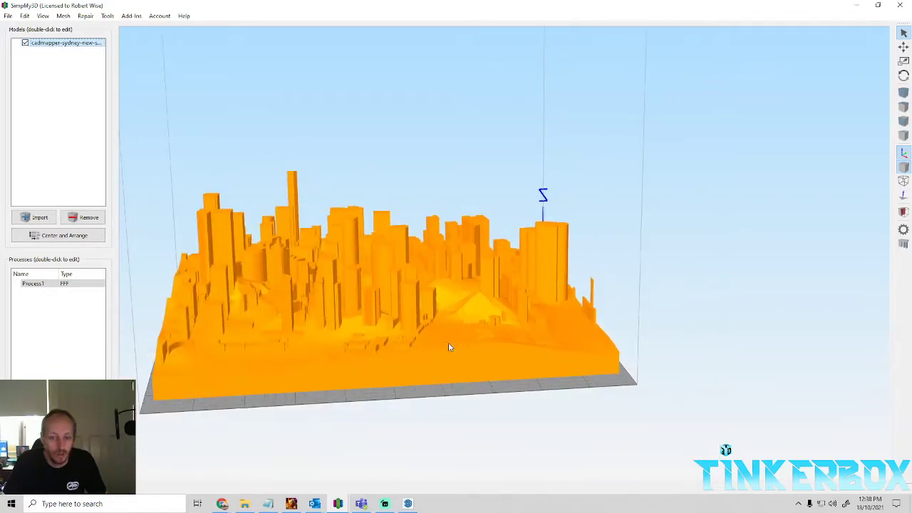
drag(442, 391, 341, 367)
scroll(350, 383, up, 5)
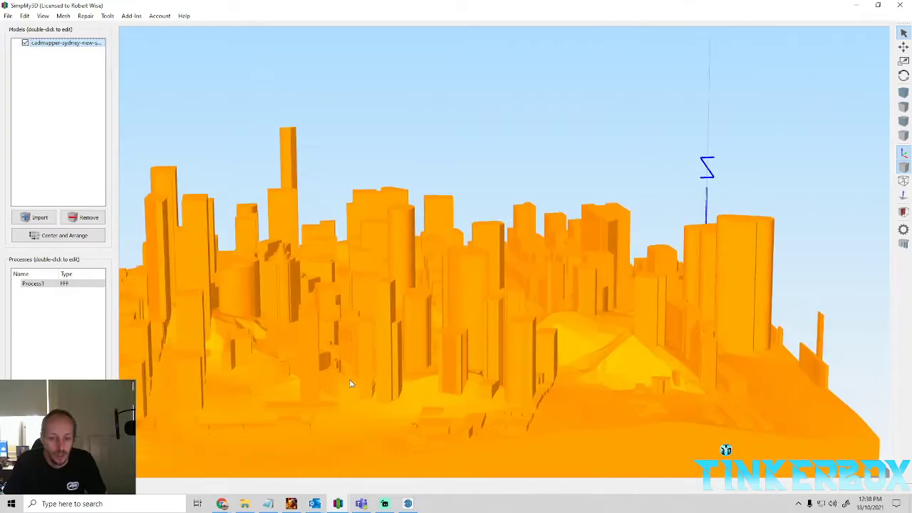
drag(412, 348, 218, 176)
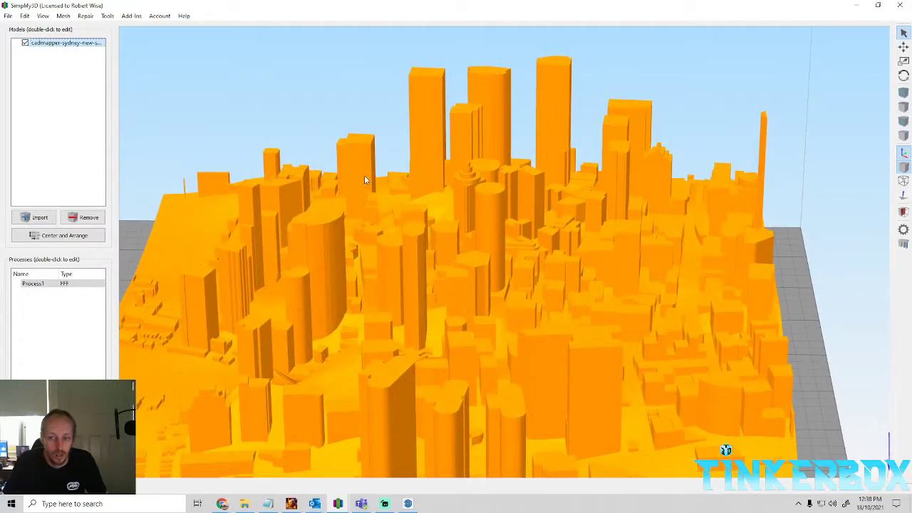
scroll(339, 270, up, 2)
drag(339, 270, 381, 392)
drag(332, 217, 422, 192)
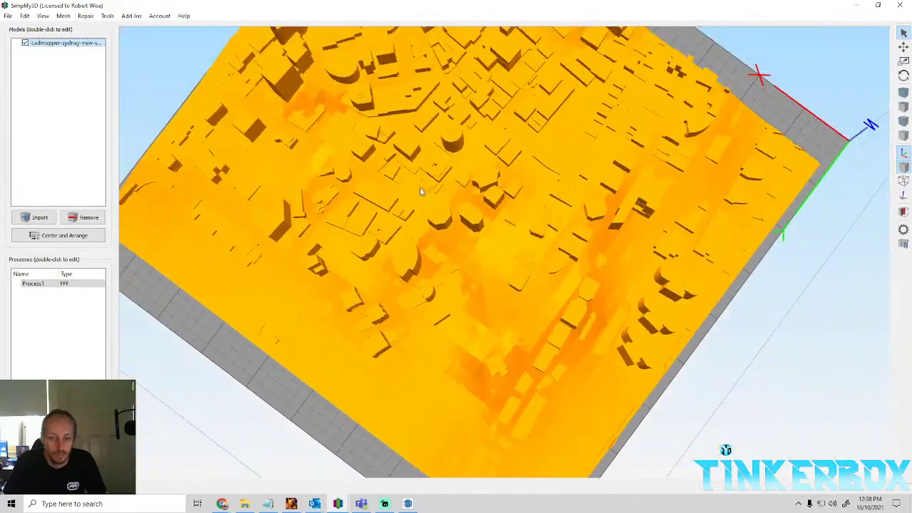
drag(282, 176, 406, 288)
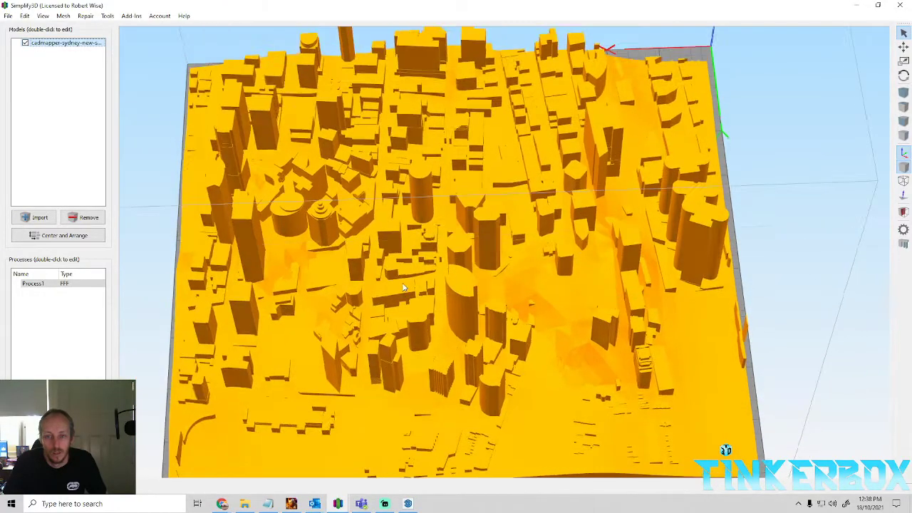
Switch Process1 to a printer profile with a larger build plate and open the city model's size and position properties.
double_click(37, 288)
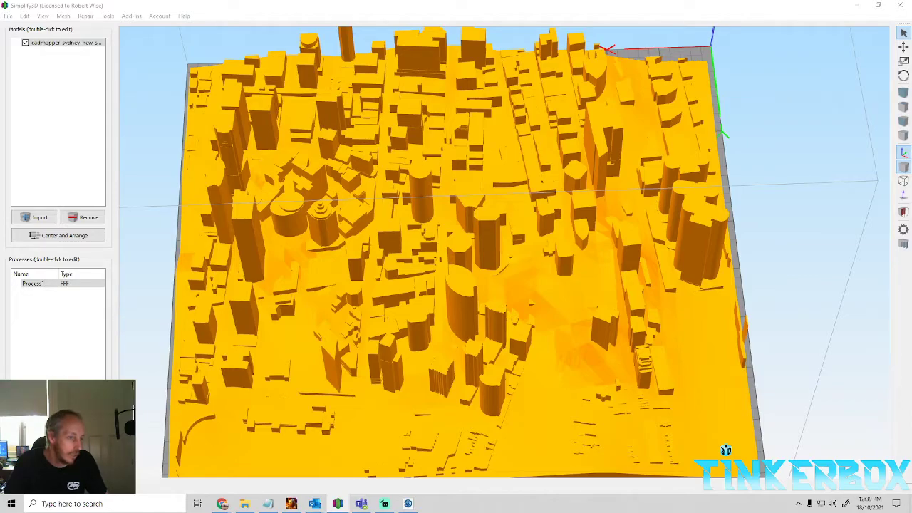
scroll(146, 378, down, 5)
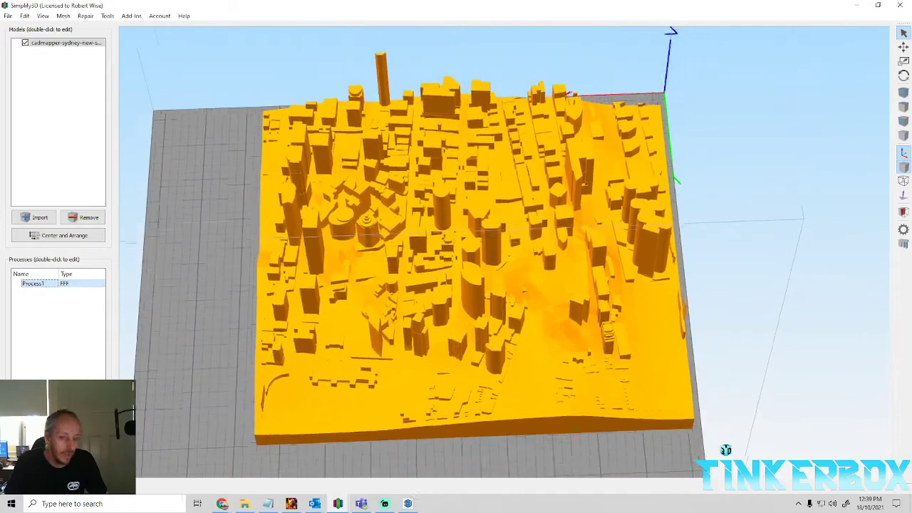
scroll(722, 165, up, 5)
scroll(721, 166, down, 6)
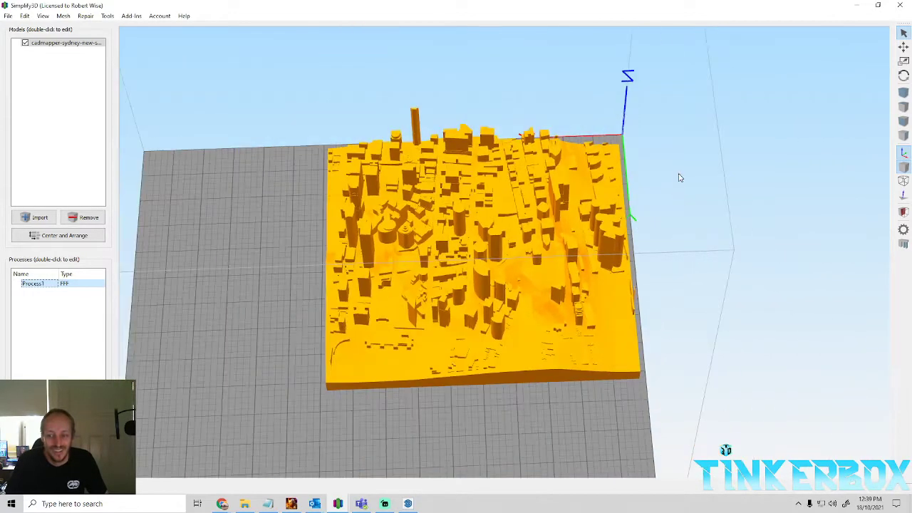
double_click(518, 276)
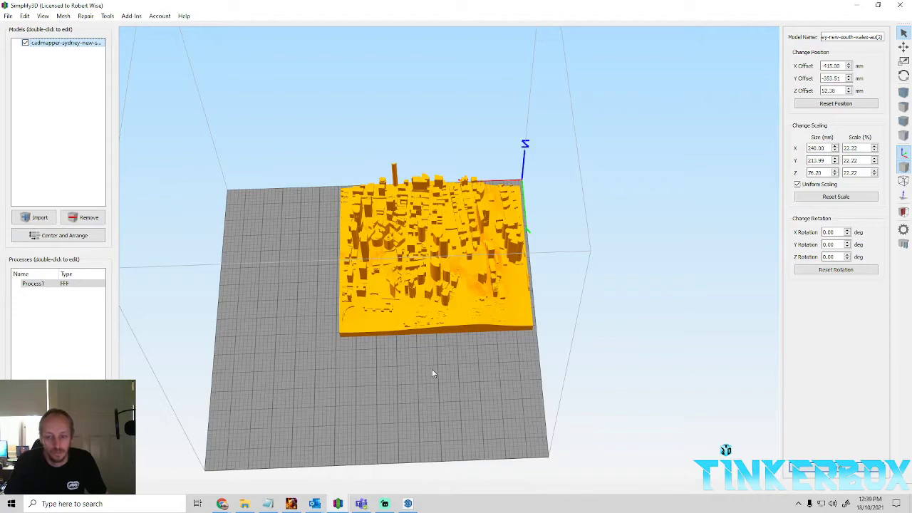
Switch Process1 to the Creality Ender 3 Pro(2) profile and scale the city model to the maximum size.
double_click(64, 284)
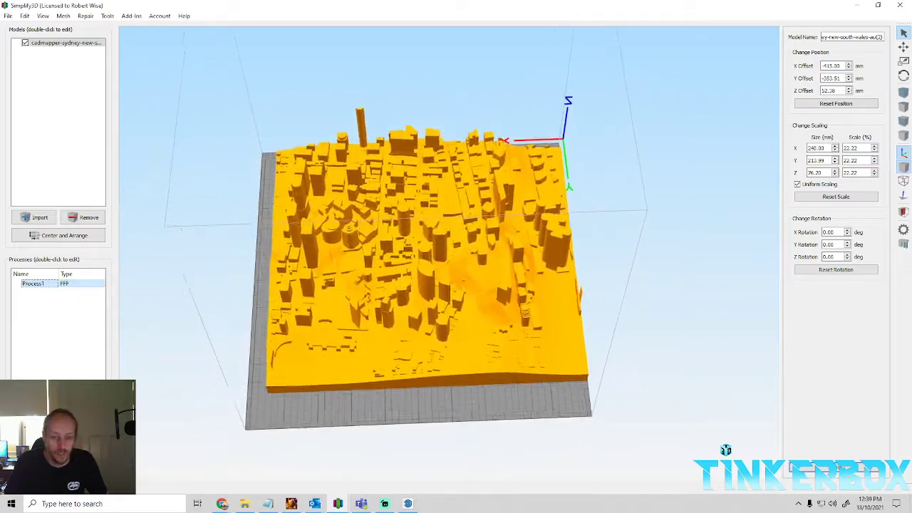
click(24, 16)
click(67, 191)
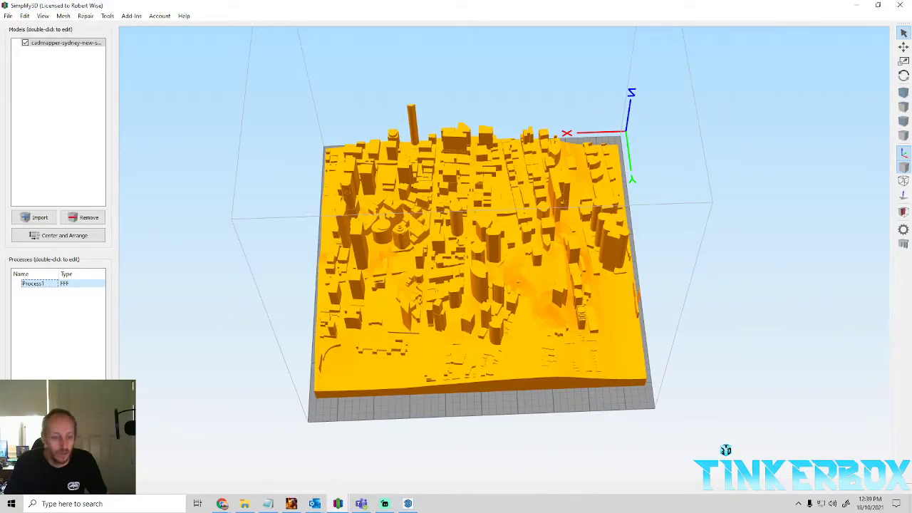
Set Process1's infill percentage to 10% and review its layer and additions settings before closing the process settings.
double_click(35, 285)
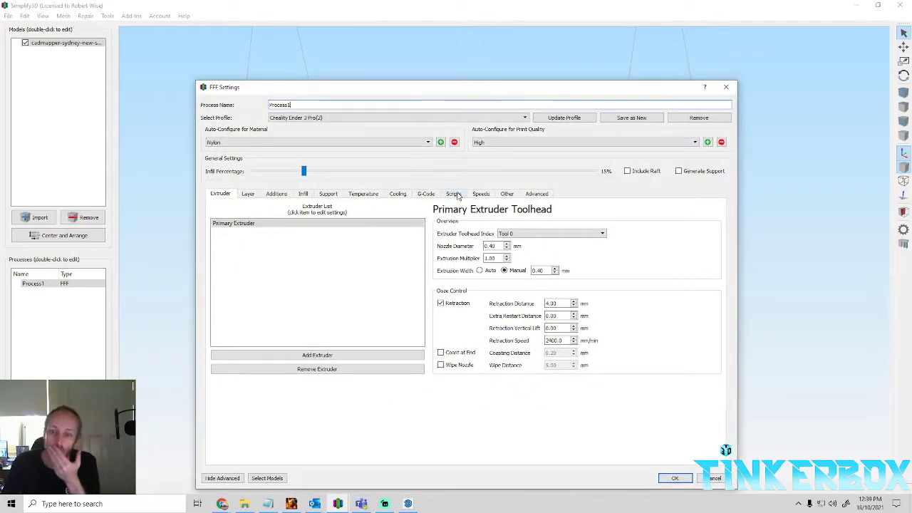
drag(298, 174, 288, 176)
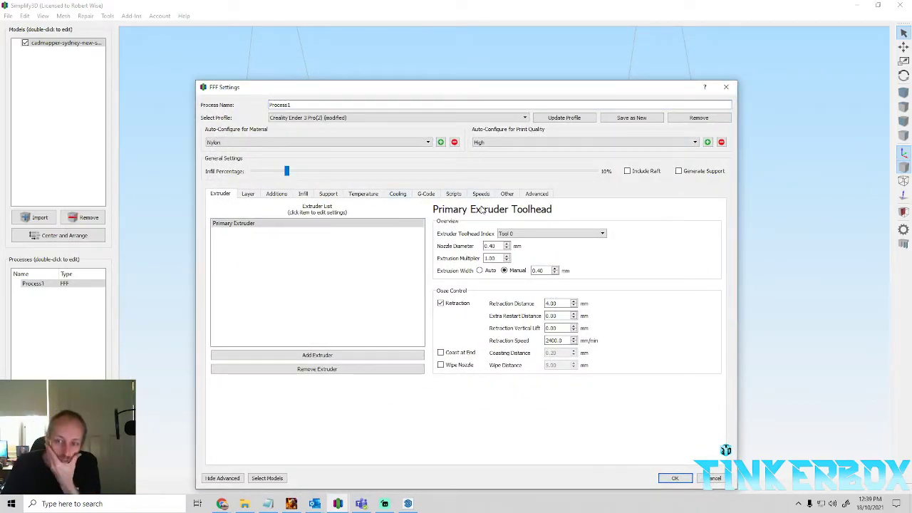
click(260, 193)
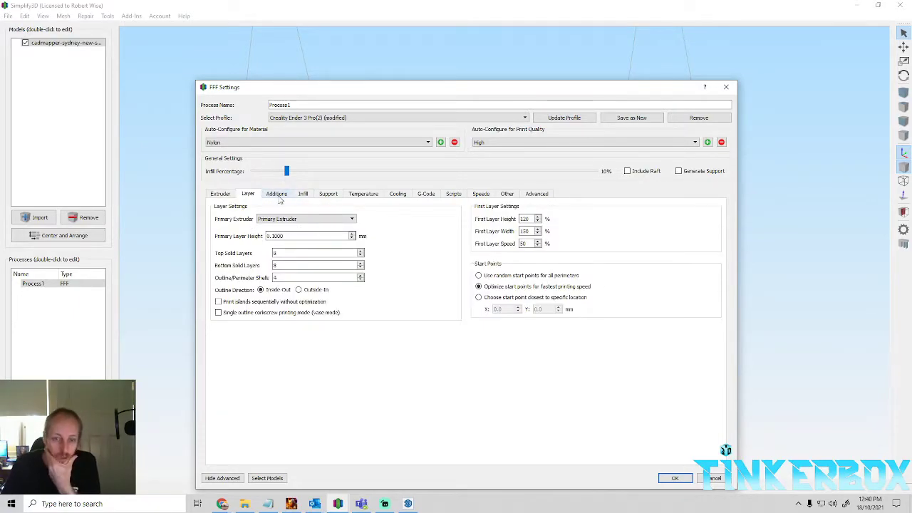
click(280, 195)
click(258, 194)
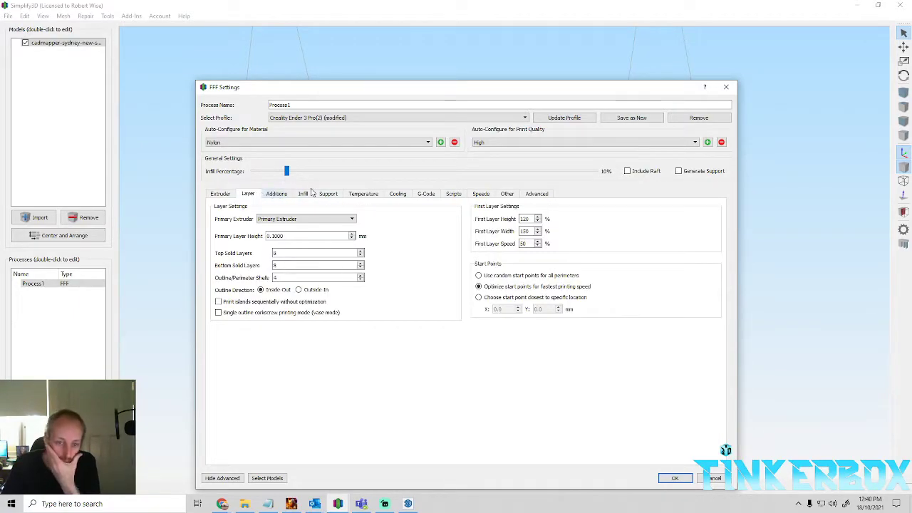
click(727, 88)
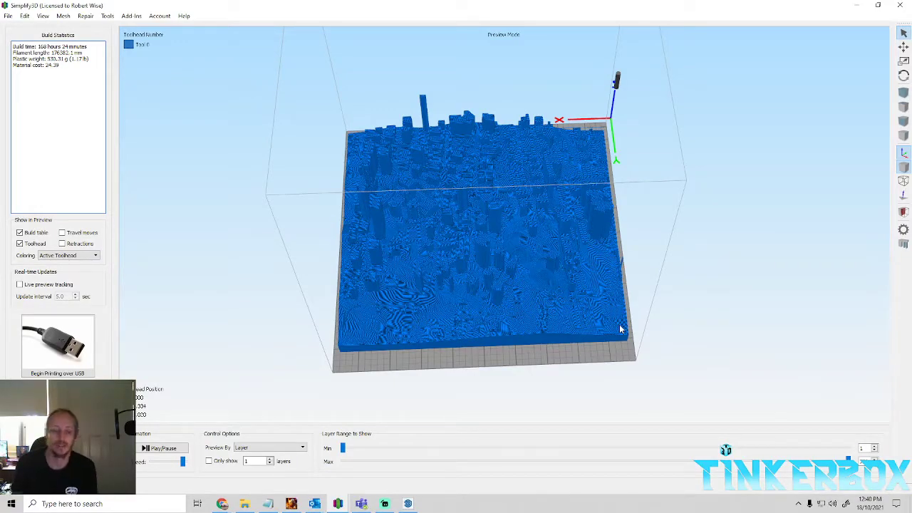
Examine the sliced city model's preview and its build time, filament and cost statistics, and exit the preview.
scroll(539, 283, up, 5)
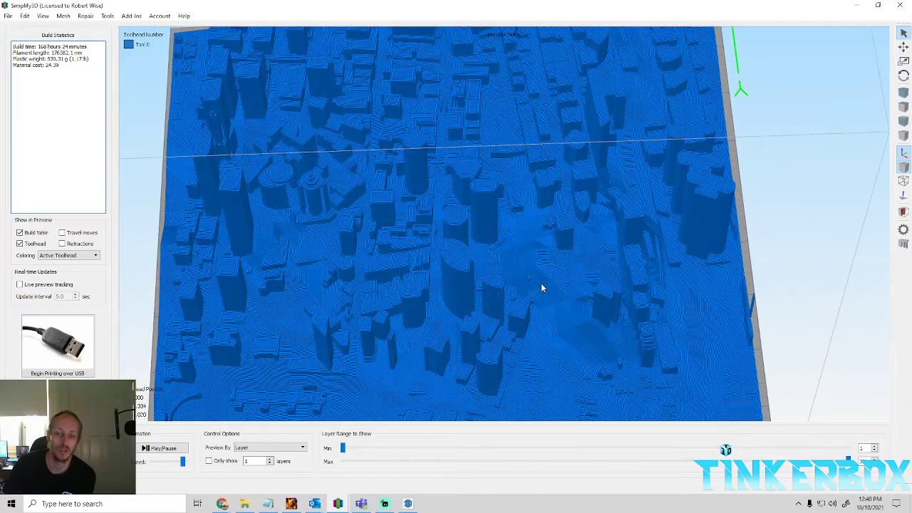
scroll(541, 283, down, 5)
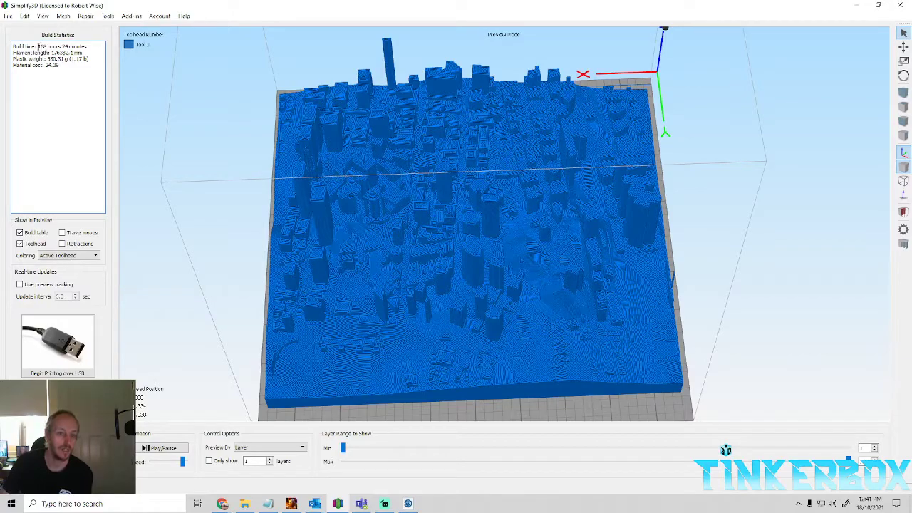
drag(38, 46, 92, 47)
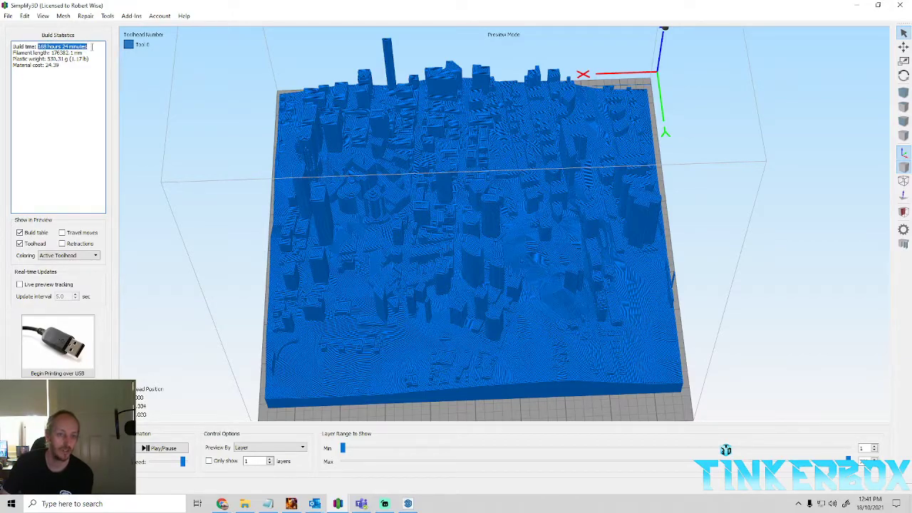
click(56, 75)
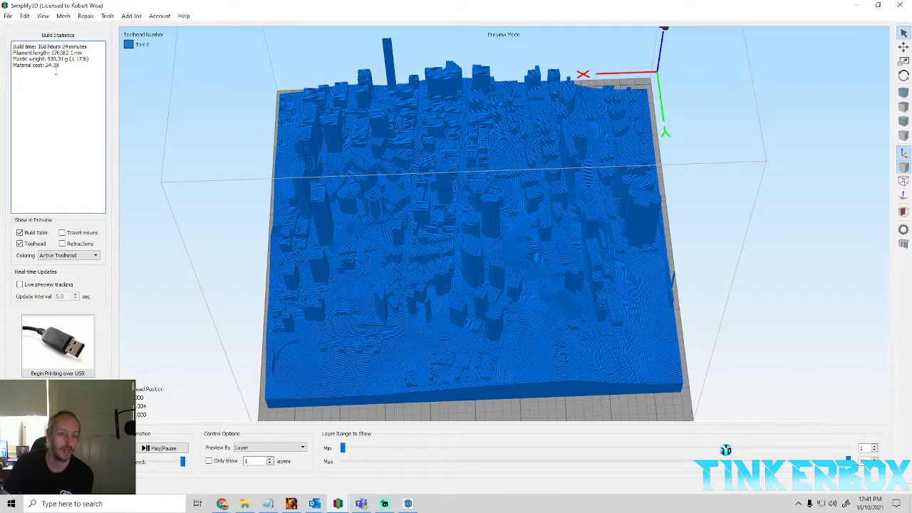
drag(49, 53, 13, 44)
click(76, 84)
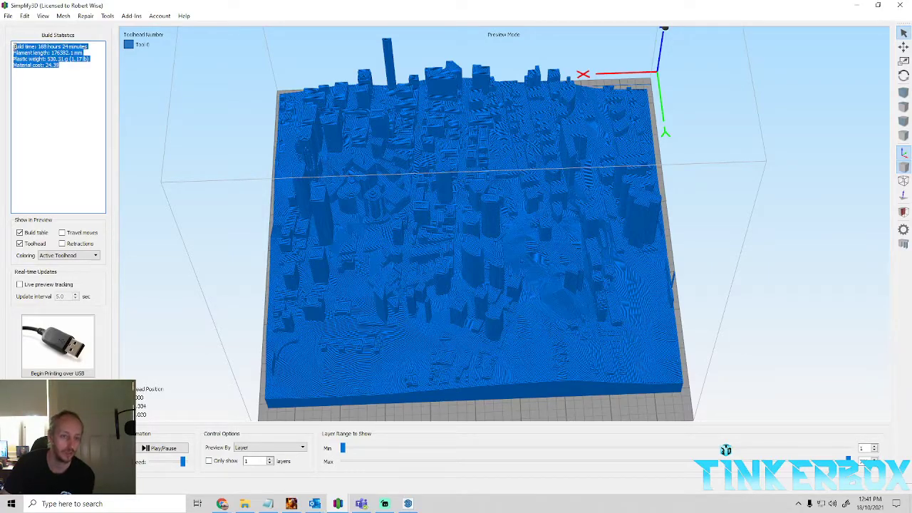
click(72, 109)
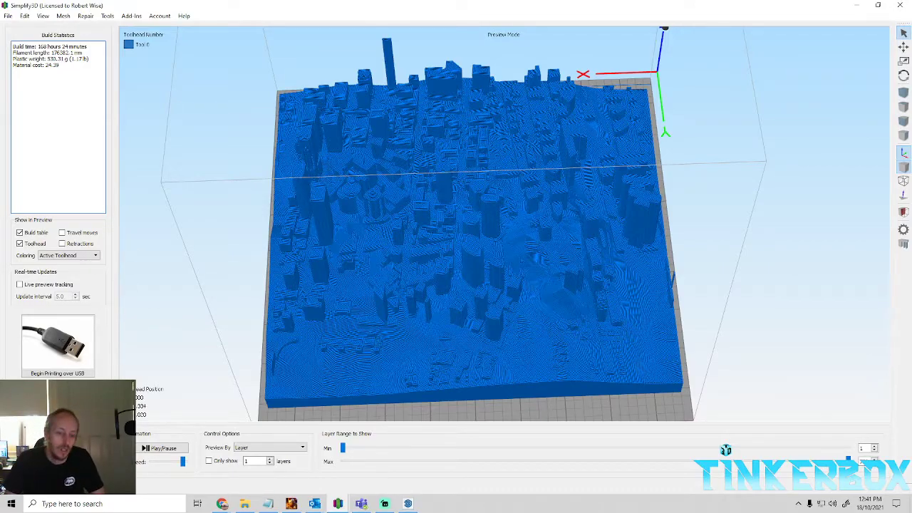
key(Escape)
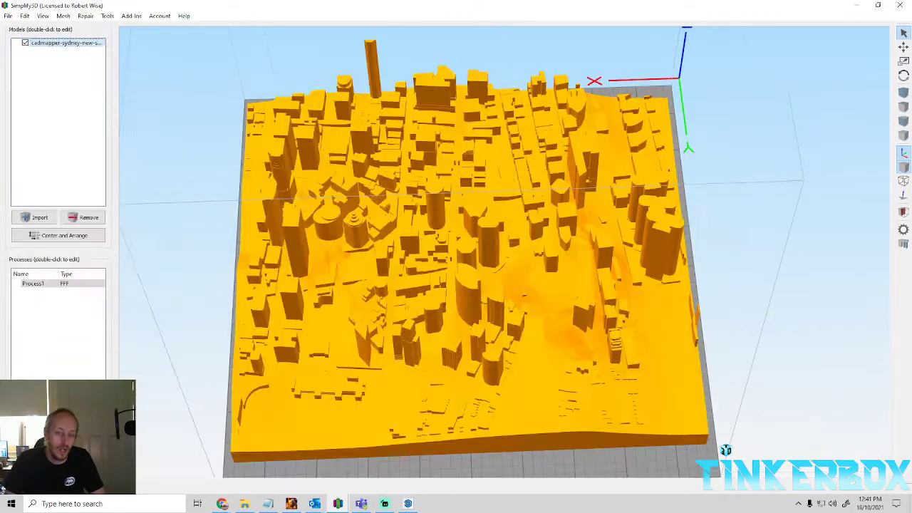
Scale the city model uniformly to an X size of 20 mm.
double_click(331, 308)
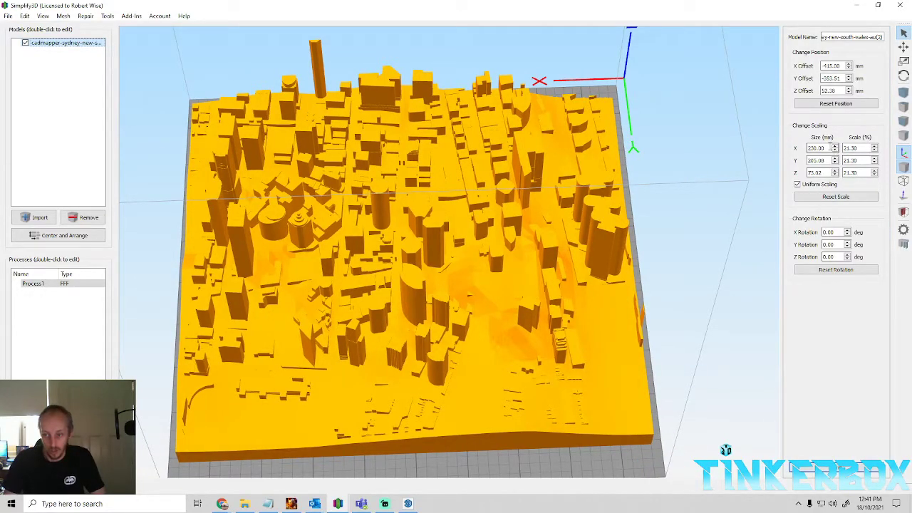
double_click(819, 148)
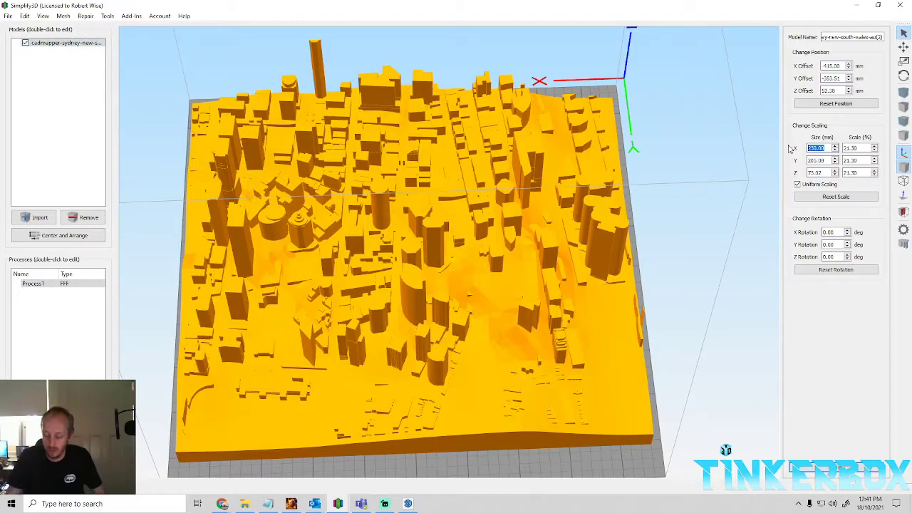
text(20)
key(Return)
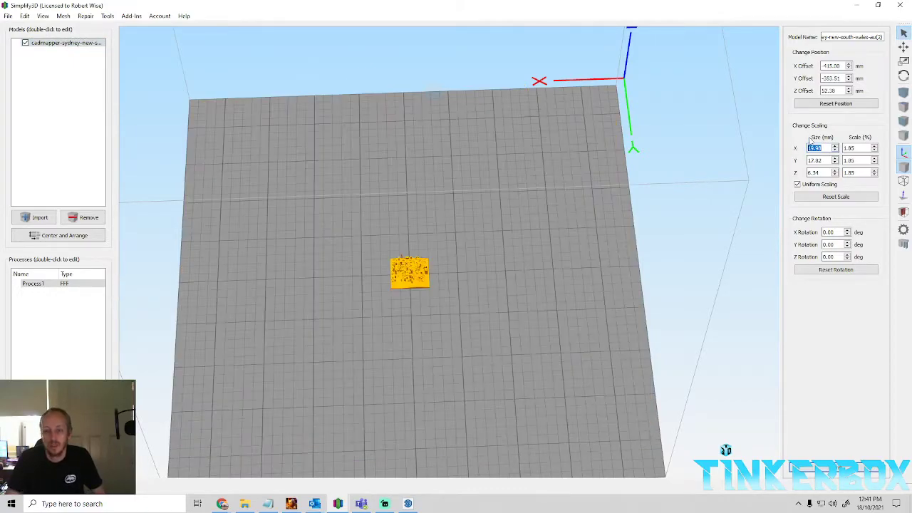
Inspect the miniature city model on the build plate from an angled close-up view.
scroll(428, 350, up, 6)
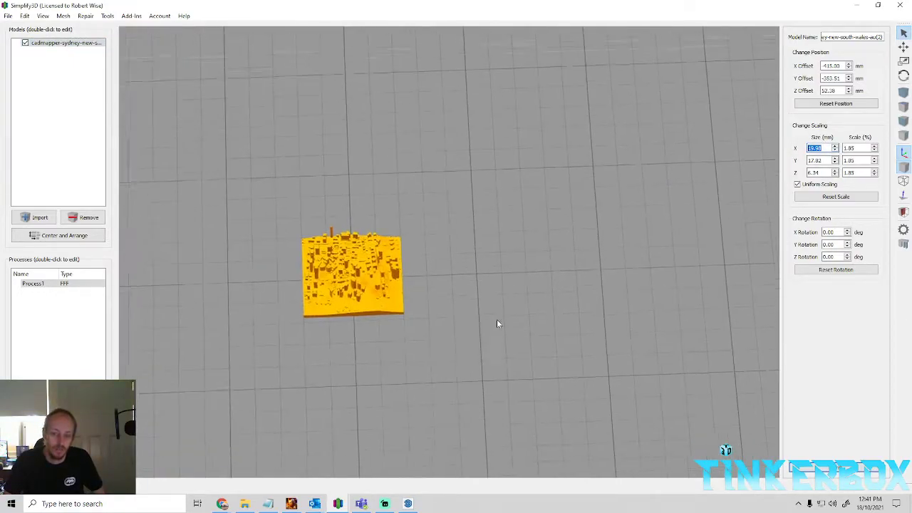
drag(498, 324, 412, 372)
scroll(403, 385, up, 5)
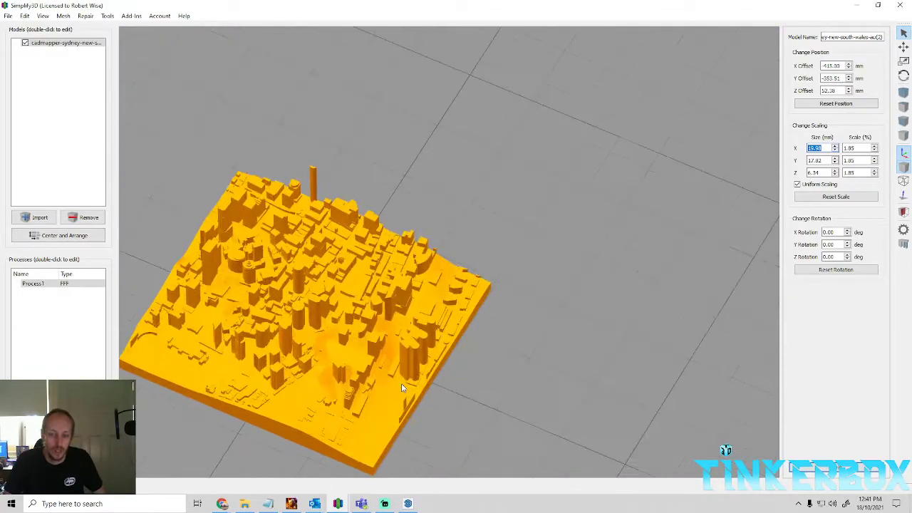
drag(506, 385, 540, 383)
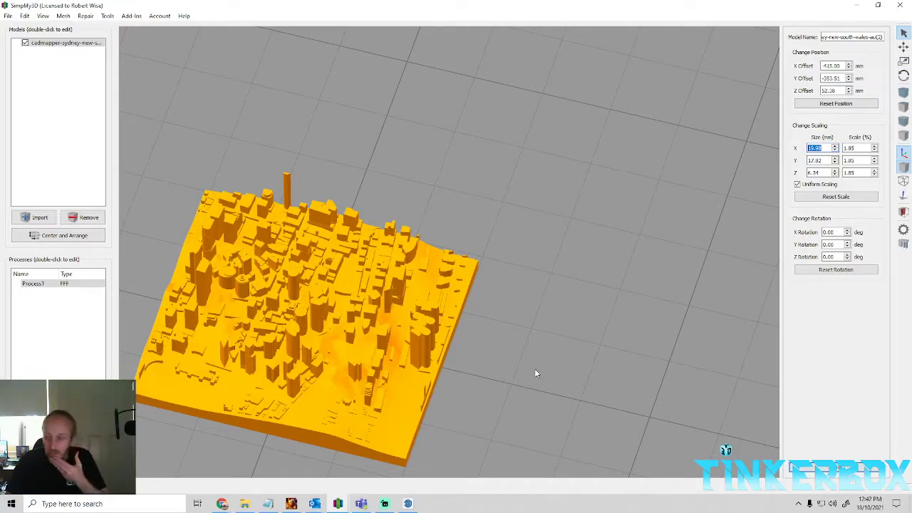
scroll(239, 315, down, 4)
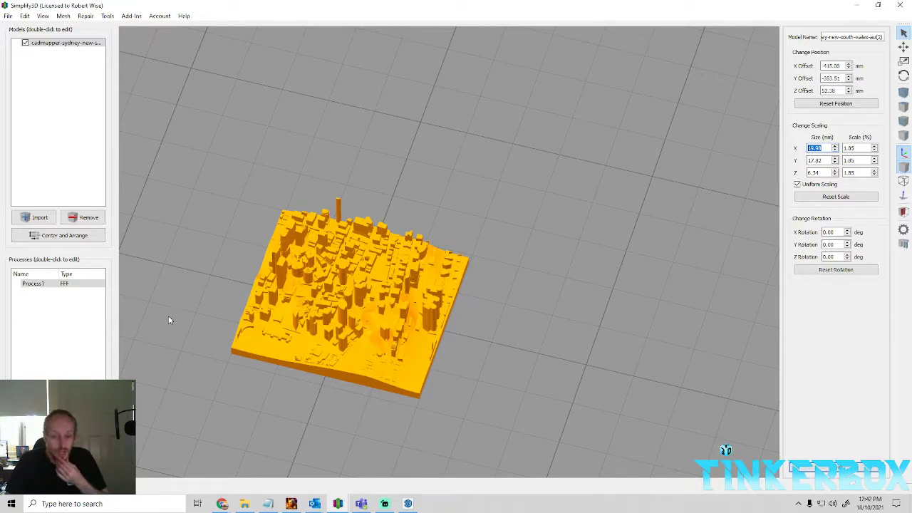
scroll(314, 436, up, 2)
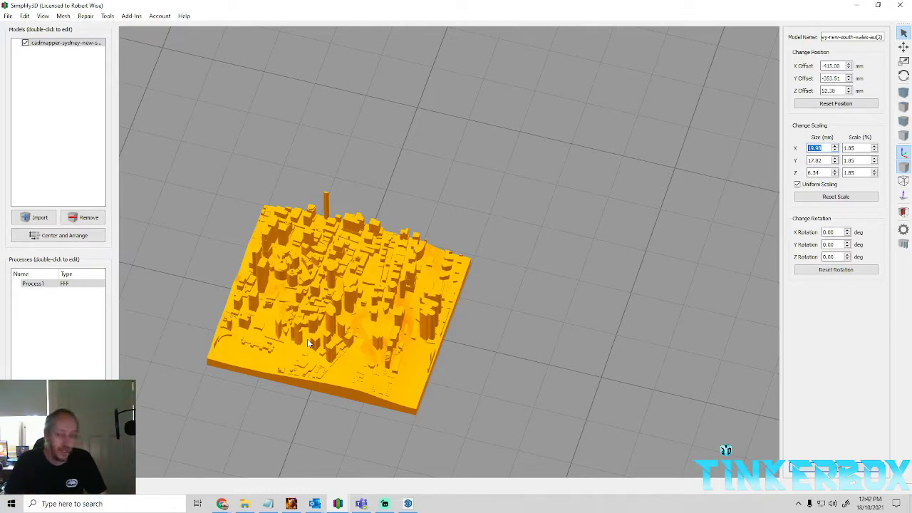
scroll(325, 329, up, 2)
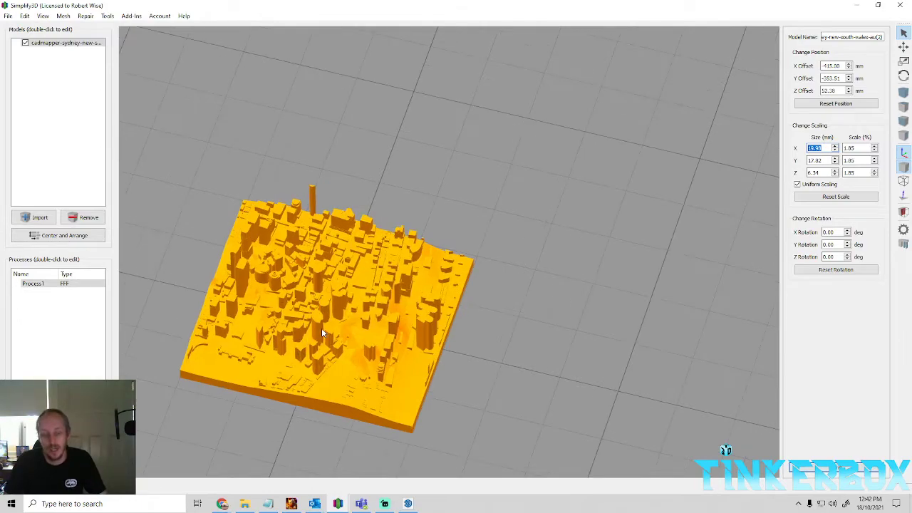